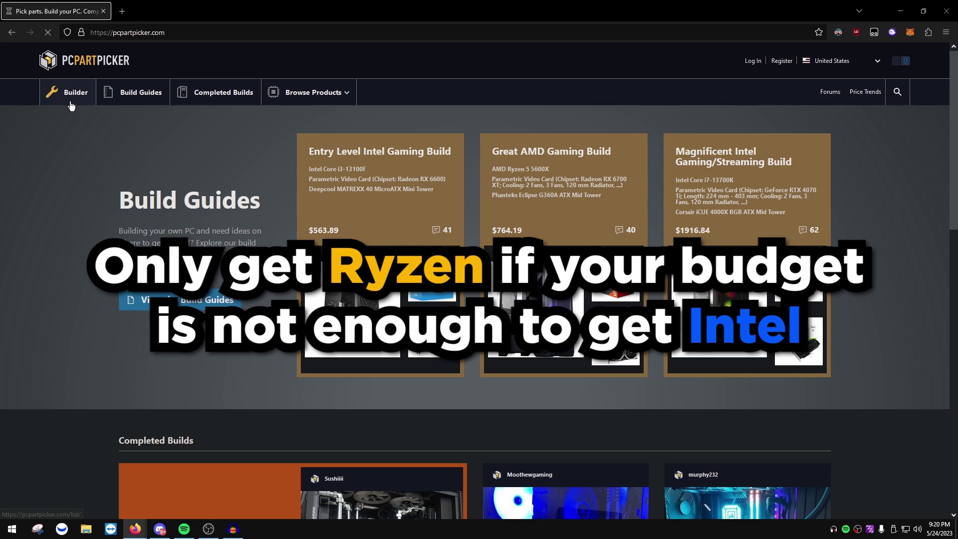
Open the system builder and start a new, empty part list
{"action": "left_click", "coordinate": [73, 98]}
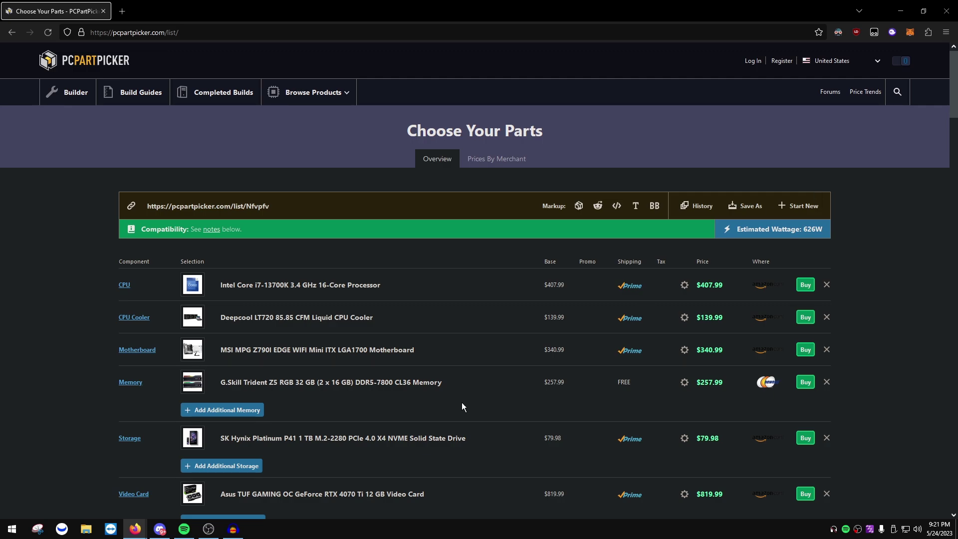
{"action": "scroll", "coordinate": [255, 338], "scroll_direction": "down", "scroll_amount": 2}
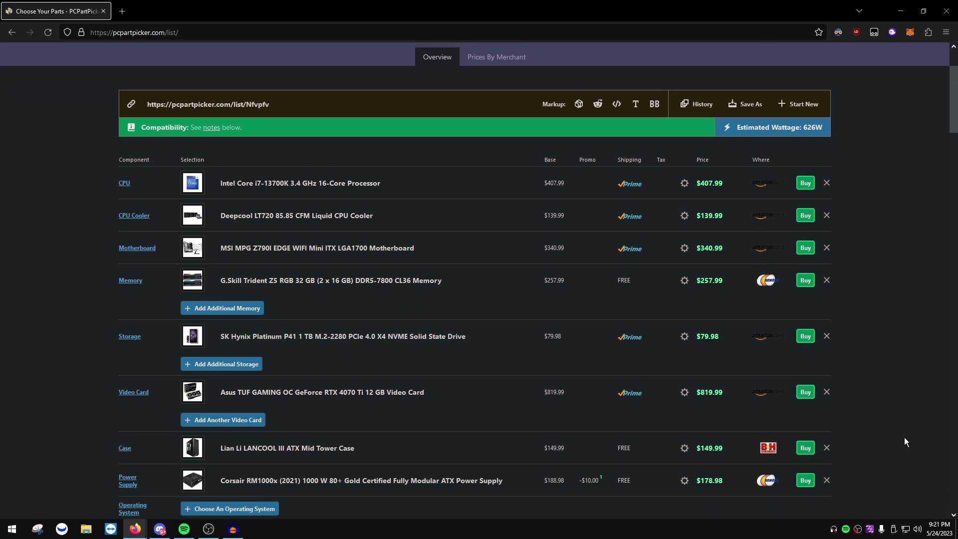
{"action": "left_click", "coordinate": [801, 106]}
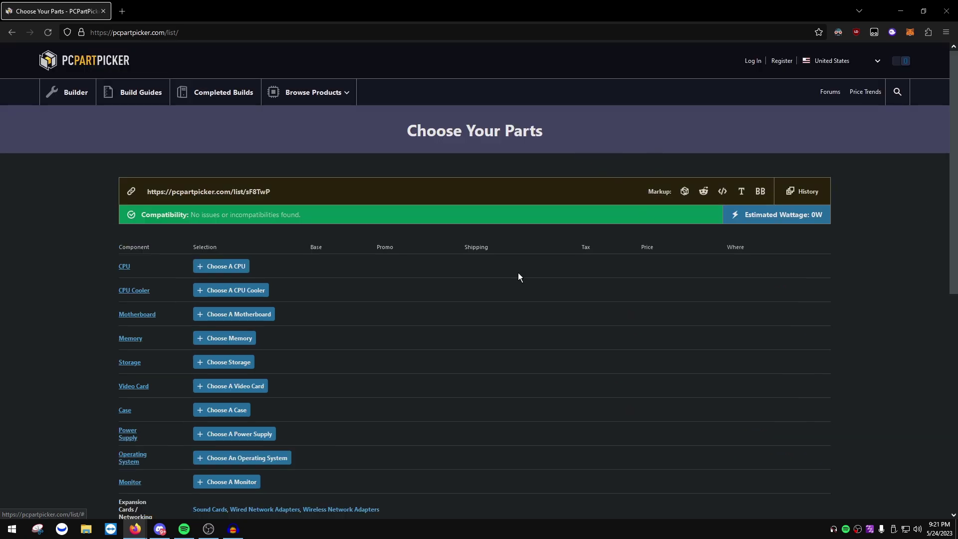
Search the CPUs for "1390" and add the Intel Core i9-13900K to the part list
{"action": "left_click", "coordinate": [238, 272]}
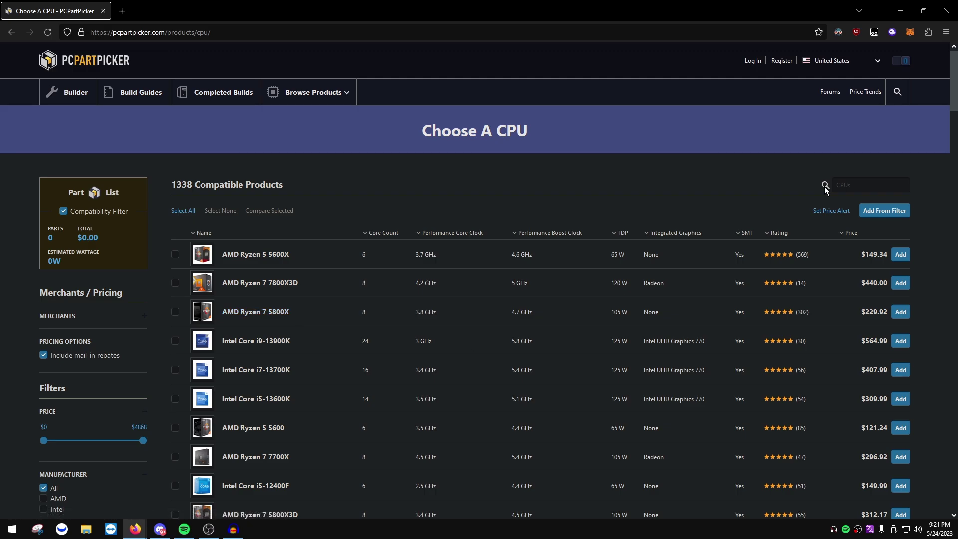
{"action": "mouse_move", "coordinate": [202, 339]}
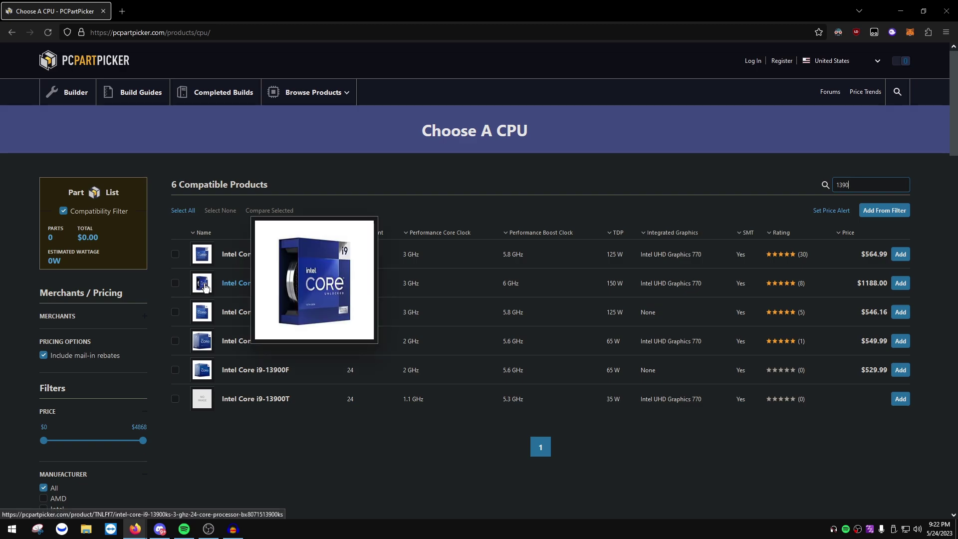
{"action": "left_click_drag", "start_coordinate": [857, 283], "coordinate": [875, 284]}
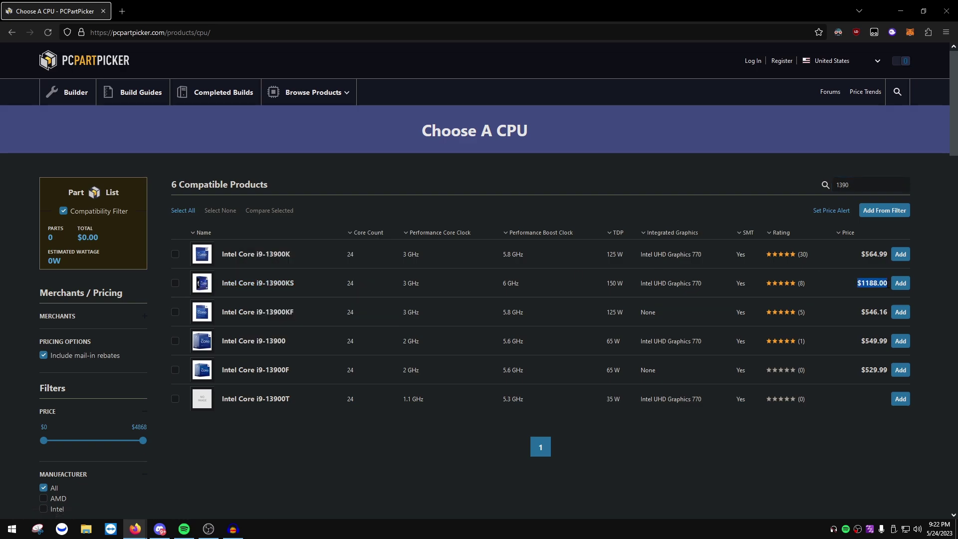
{"action": "left_click", "coordinate": [866, 291]}
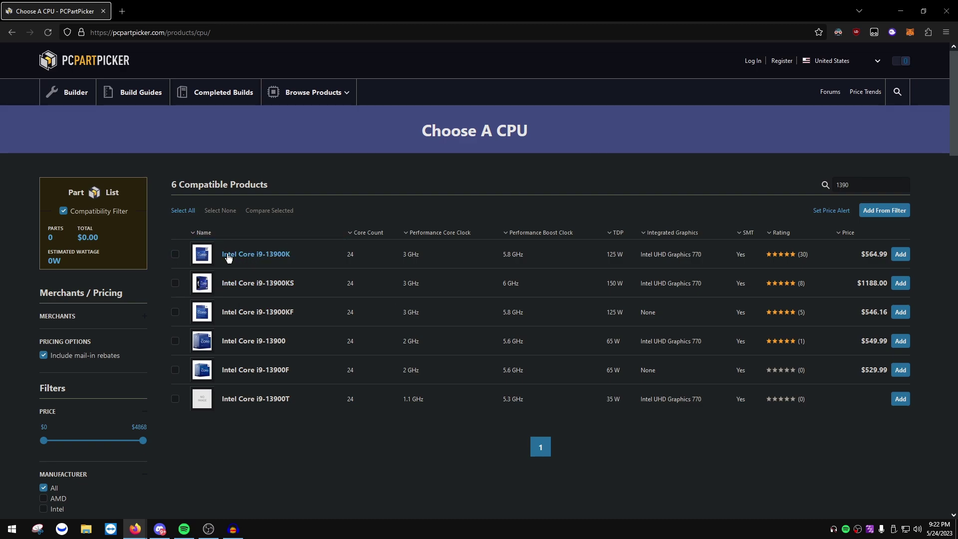
{"action": "left_click", "coordinate": [901, 255]}
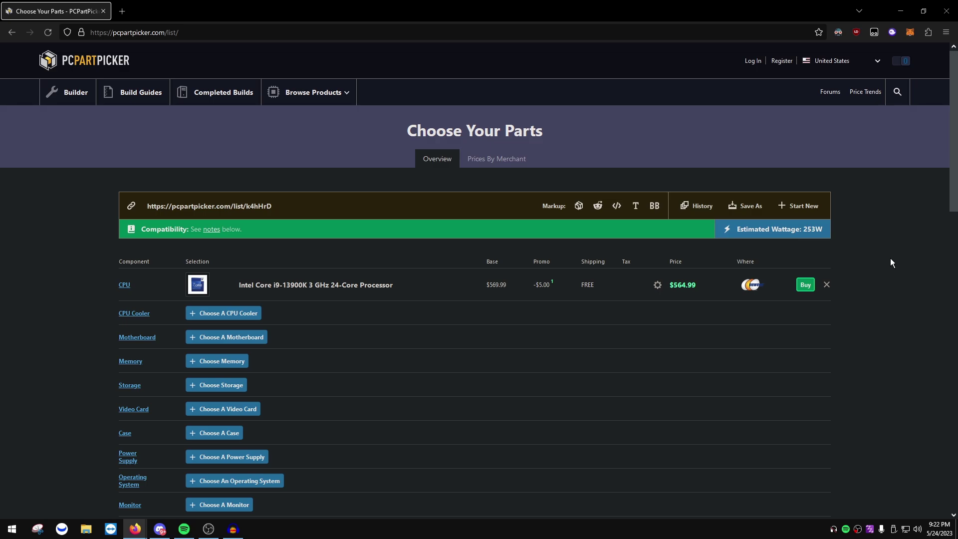
Search the CPU coolers for "deepcool lt7" and add the black/gray Deepcool LT720 to the part list
{"action": "left_click", "coordinate": [230, 310]}
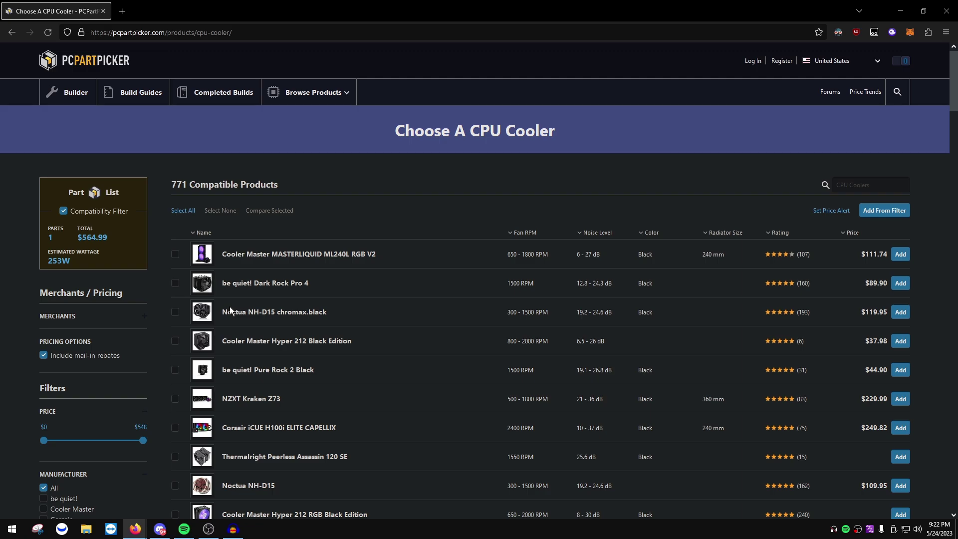
{"action": "scroll", "coordinate": [466, 364], "scroll_direction": "down", "scroll_amount": 2}
{"action": "scroll", "coordinate": [502, 360], "scroll_direction": "up", "scroll_amount": 1}
{"action": "scroll", "coordinate": [503, 361], "scroll_direction": "up", "scroll_amount": 1}
{"action": "left_click", "coordinate": [878, 180]}
{"action": "type", "text": "deepcool lt"}
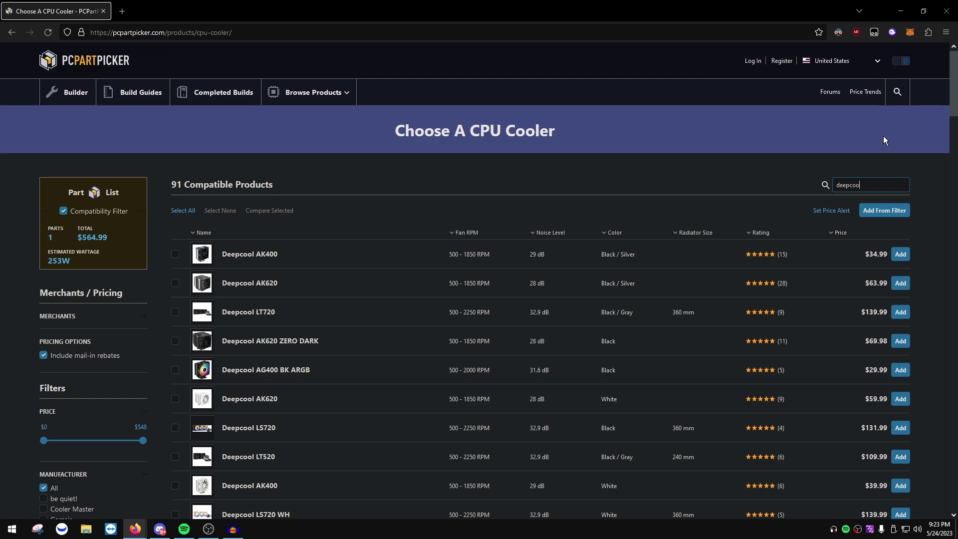
{"action": "type", "text": "7"}
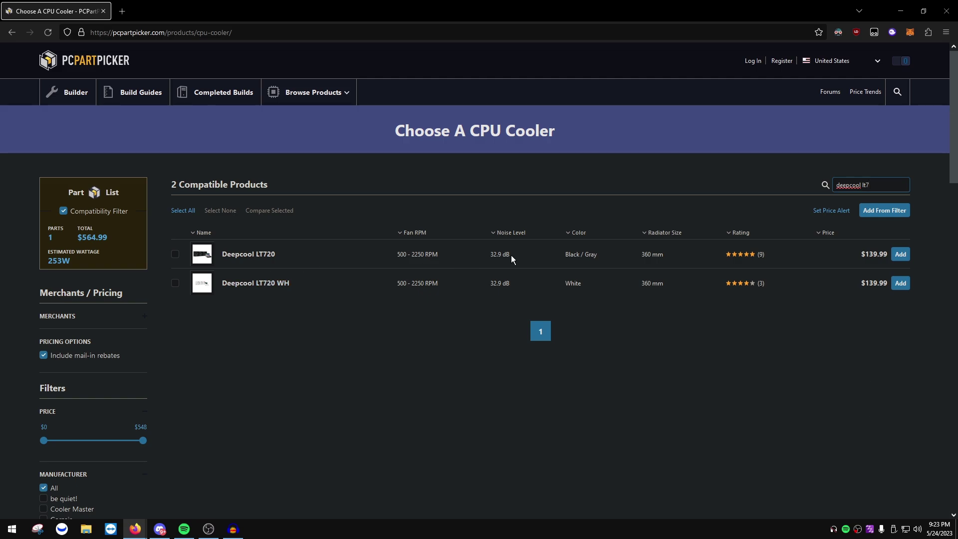
{"action": "mouse_move", "coordinate": [199, 262]}
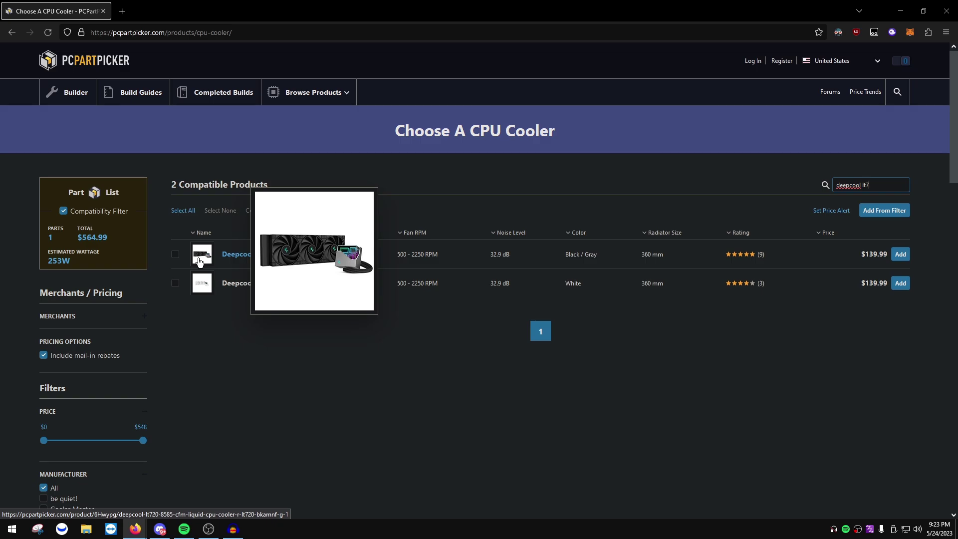
{"action": "left_click", "coordinate": [901, 254]}
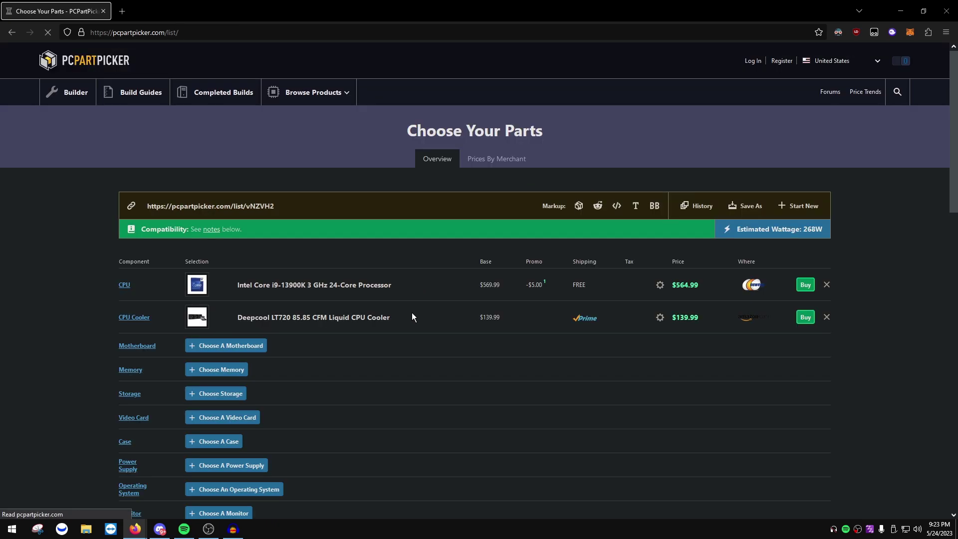
Open the motherboard selection, search it for "z790i", and clear the search
{"action": "scroll", "coordinate": [412, 317], "scroll_direction": "down", "scroll_amount": 1}
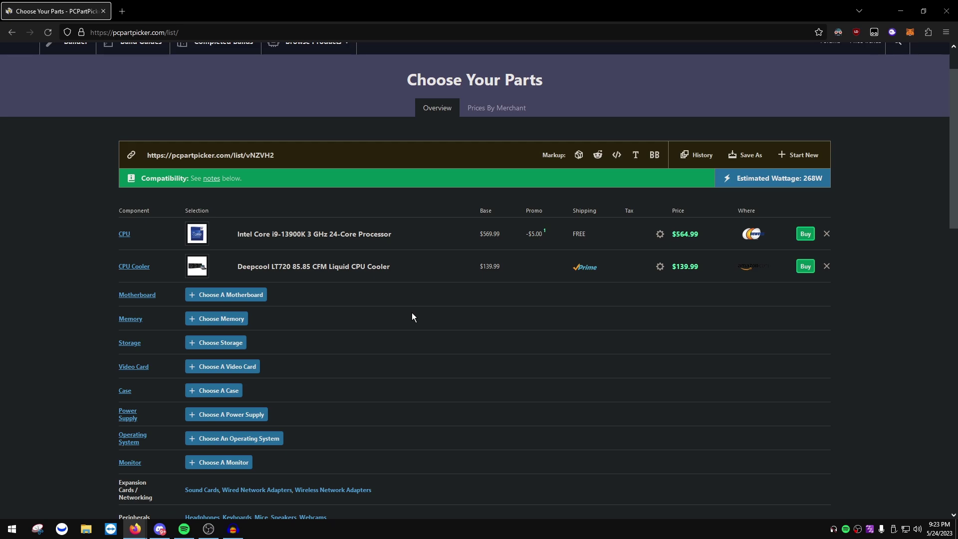
{"action": "left_click", "coordinate": [227, 294]}
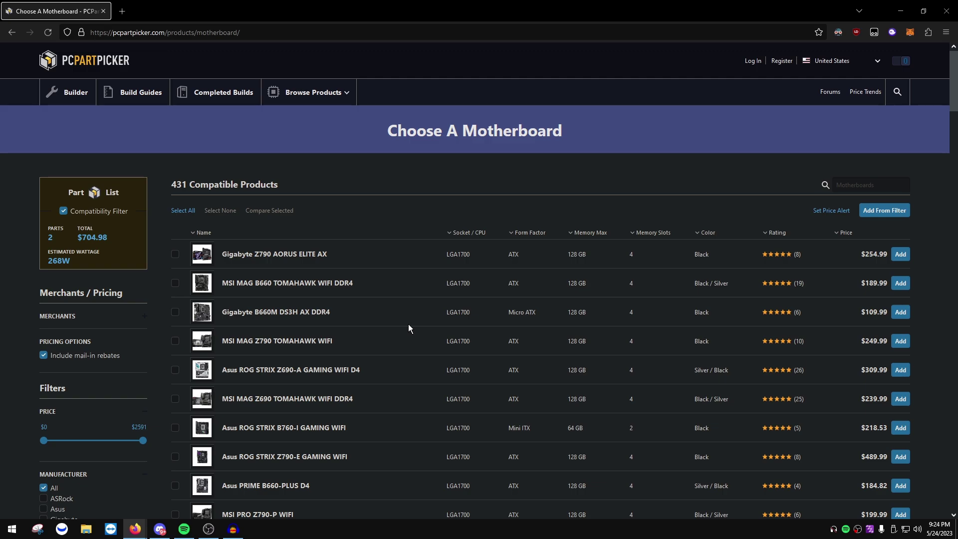
{"action": "left_click", "coordinate": [850, 184]}
{"action": "type", "text": "z790i"}
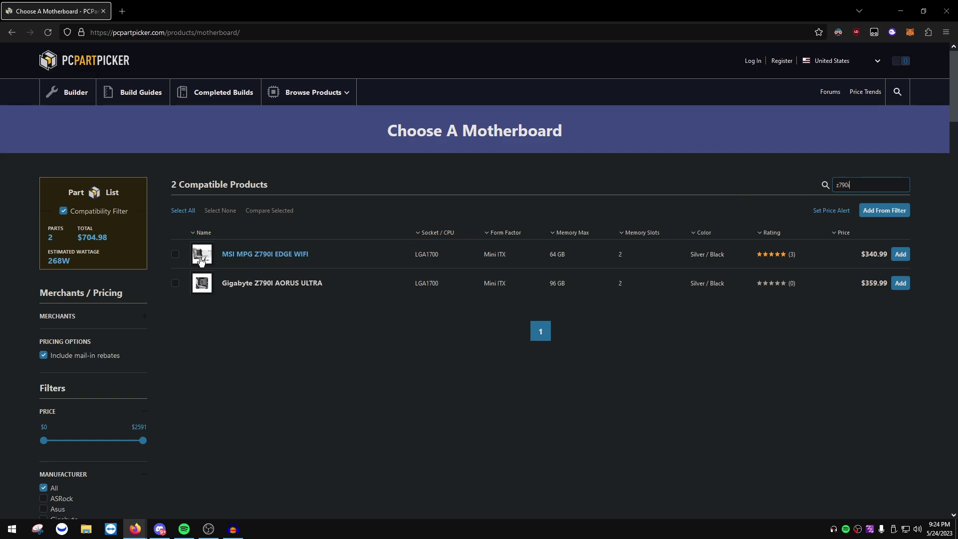
{"action": "mouse_move", "coordinate": [202, 261]}
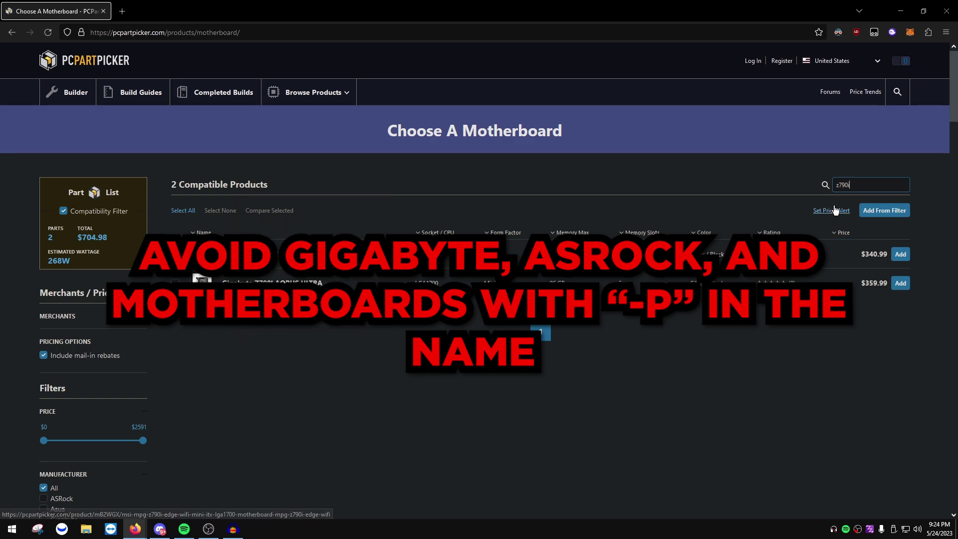
{"action": "key", "text": "ctrl+a"}
{"action": "key", "text": "BackSpace"}
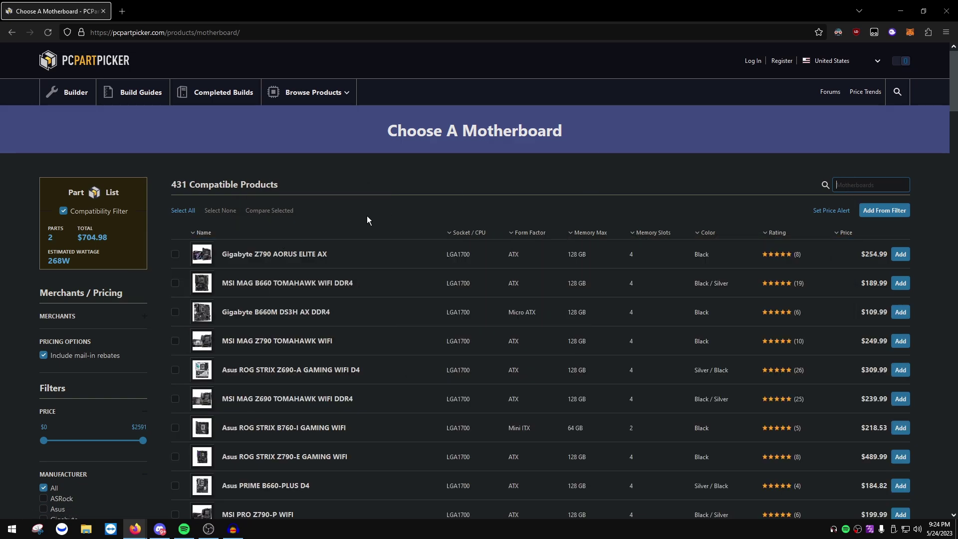
{"action": "left_click", "coordinate": [367, 220]}
Search the motherboards for "z790 msi edge" and compare the ATX and Mini ITX Edge boards
{"action": "left_click", "coordinate": [864, 185]}
{"action": "type", "text": "z790msi d"}
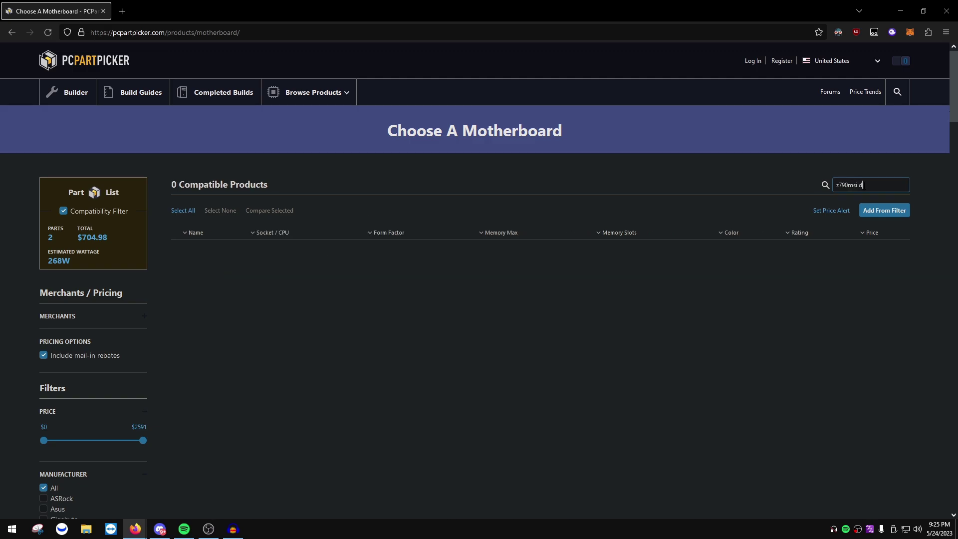
{"action": "key", "text": "BackSpace"}
{"action": "key", "text": "BackSpace"}
{"action": "key", "text": "BackSpace"}
{"action": "key", "text": "BackSpace"}
{"action": "key", "text": "BackSpace"}
{"action": "type", "text": "msi "}
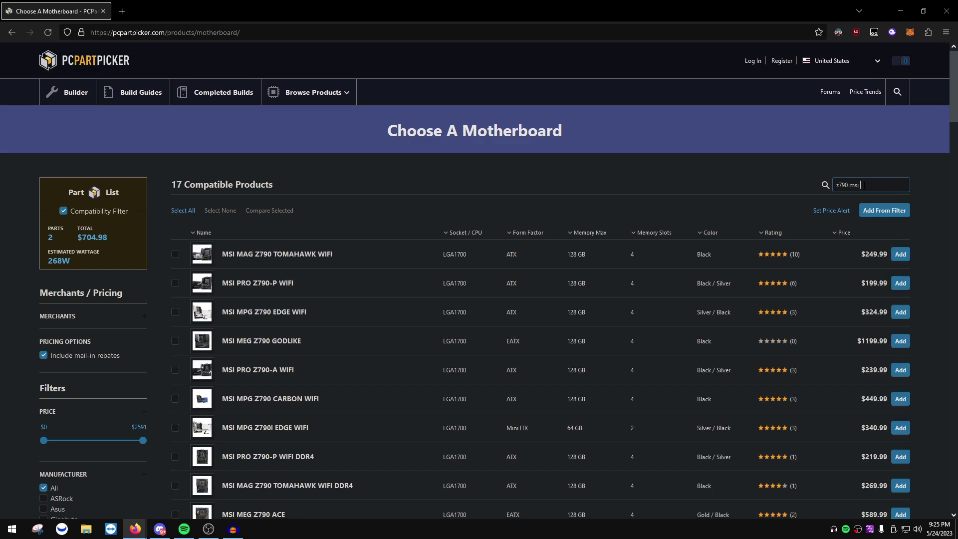
{"action": "type", "text": "edge"}
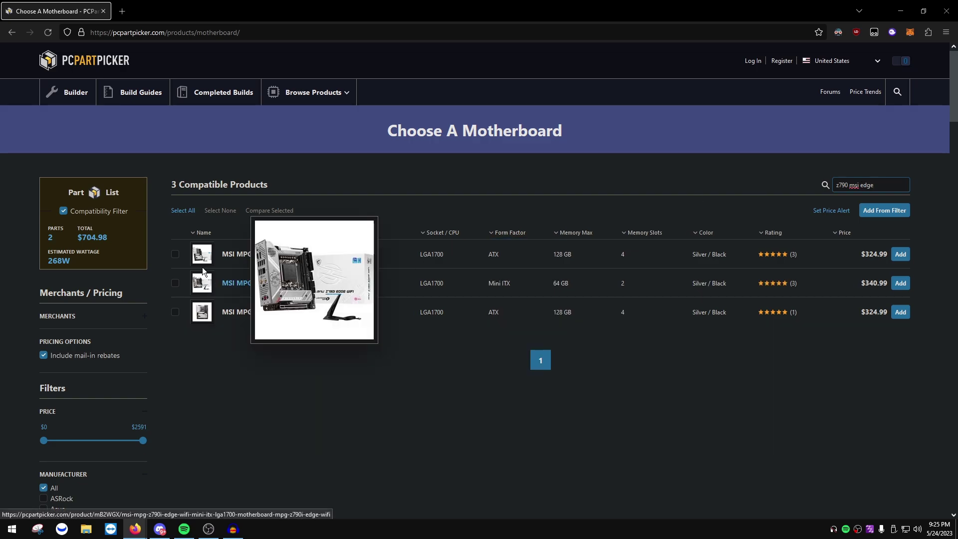
{"action": "mouse_move", "coordinate": [213, 255]}
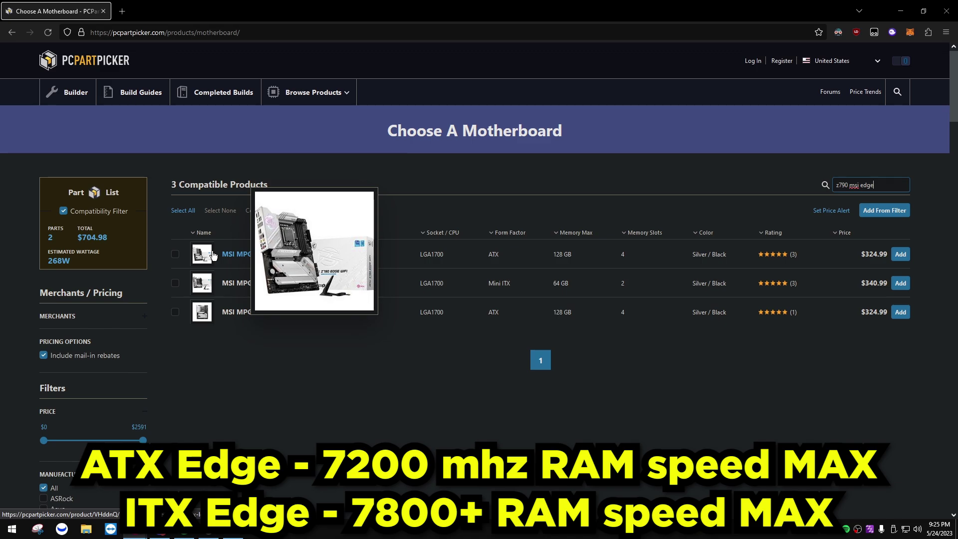
{"action": "mouse_move", "coordinate": [212, 295]}
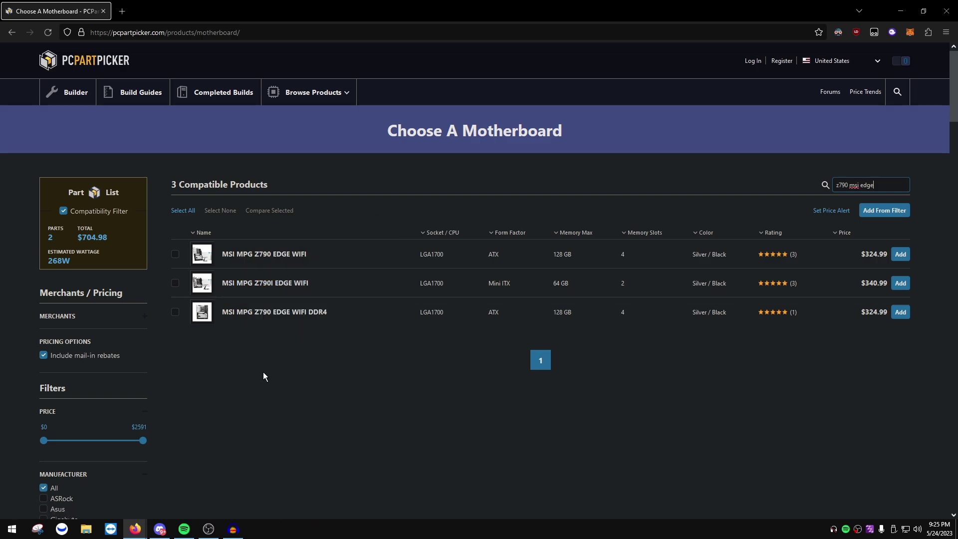
Change the motherboard search to "z790 tomahawk" to look at the Tomahawk boards
{"action": "key", "text": "BackSpace"}
{"action": "key", "text": "BackSpace"}
{"action": "key", "text": "BackSpace"}
{"action": "key", "text": "BackSpace"}
{"action": "key", "text": "BackSpace"}
{"action": "key", "text": "BackSpace"}
{"action": "key", "text": "BackSpace"}
{"action": "key", "text": "BackSpace"}
{"action": "type", "text": "tomahawk"}
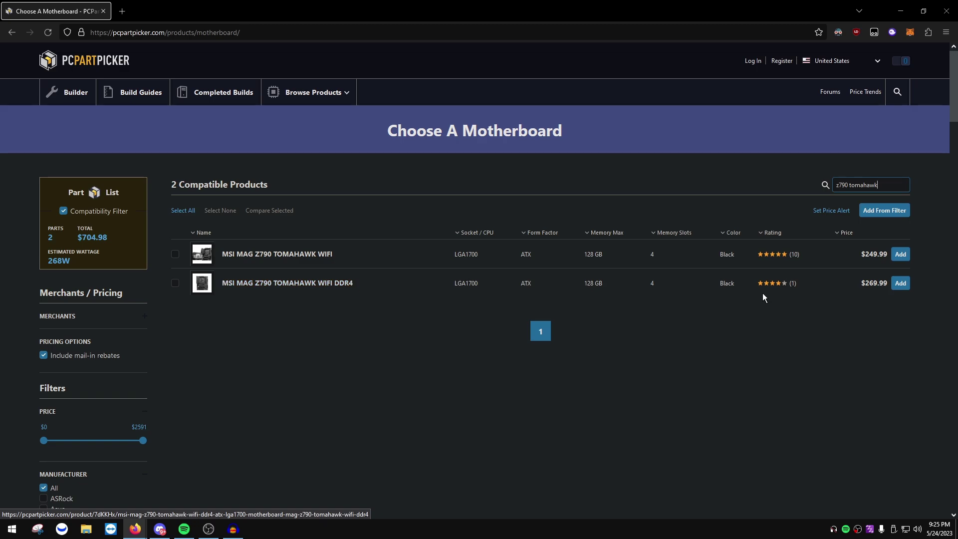
Search the motherboards for "z790 edge" and add the Mini ITX MSI MPG Z790I EDGE WIFI to the part list
{"action": "triple_click", "coordinate": [874, 185]}
{"action": "type", "text": "z"}
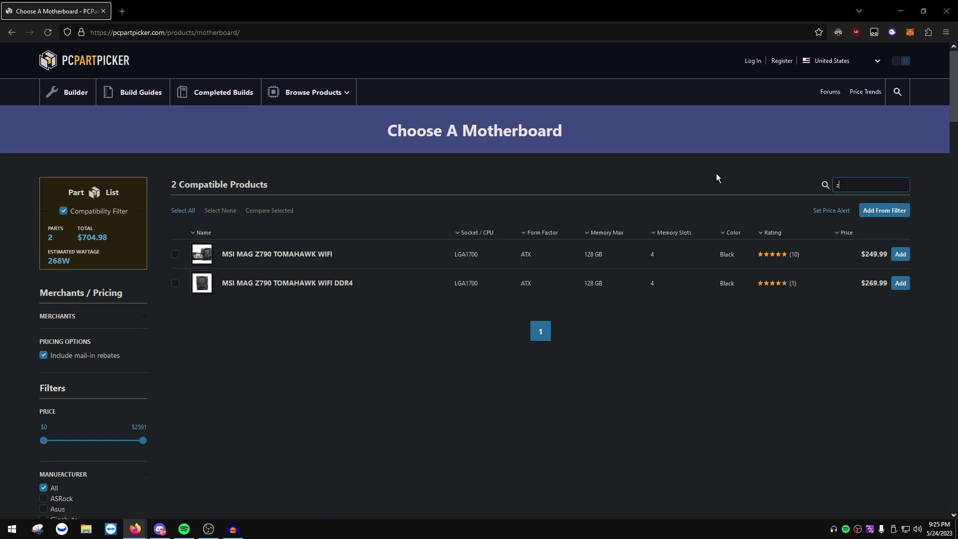
{"action": "type", "text": "790 edge"}
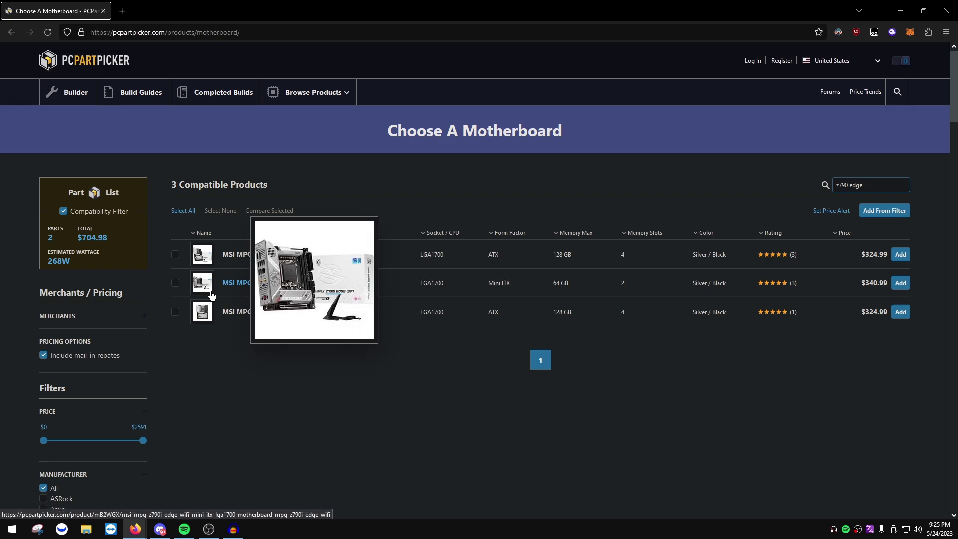
{"action": "left_click", "coordinate": [901, 283]}
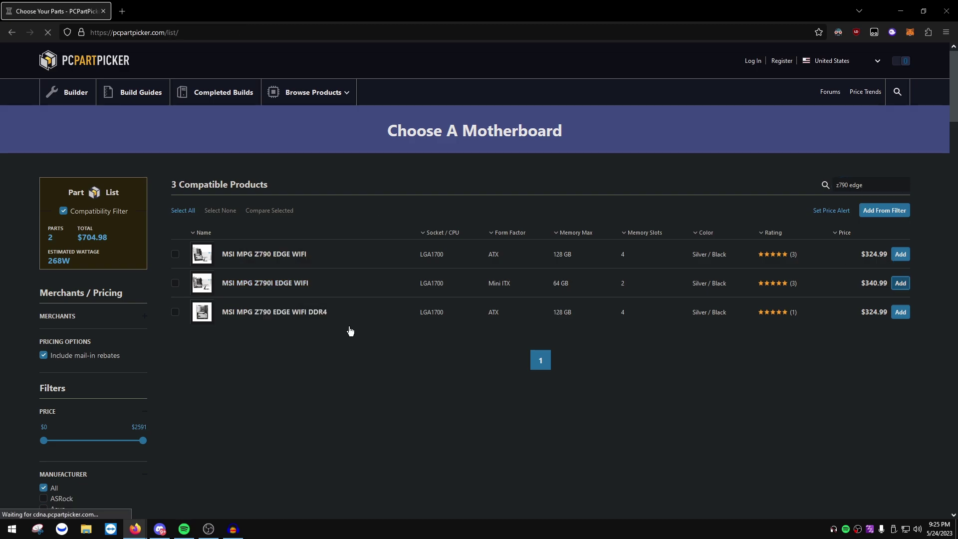
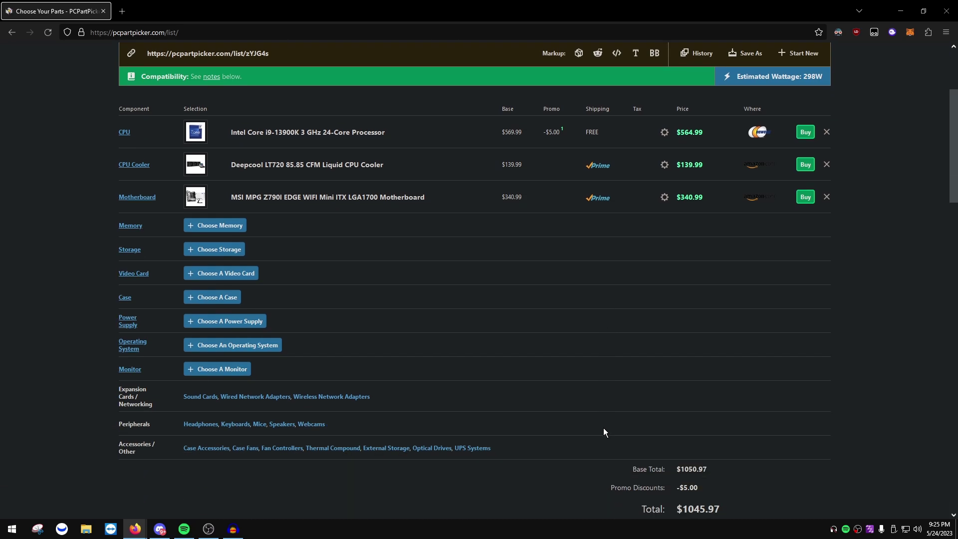
Search the memory kits for "7800" and add the black G.Skill Trident Z5 RGB 32 GB DDR5-7800 kit
{"action": "left_click", "coordinate": [220, 226]}
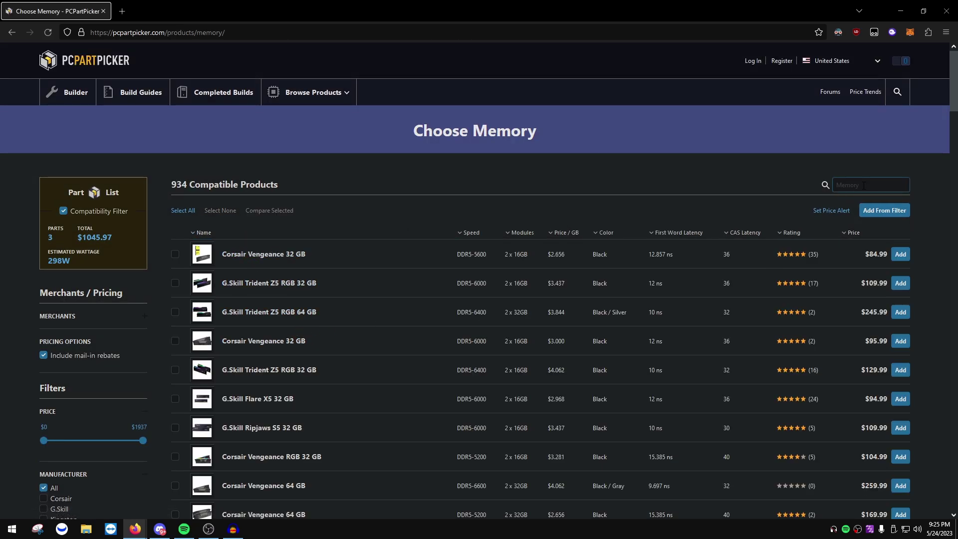
{"action": "type", "text": "7800"}
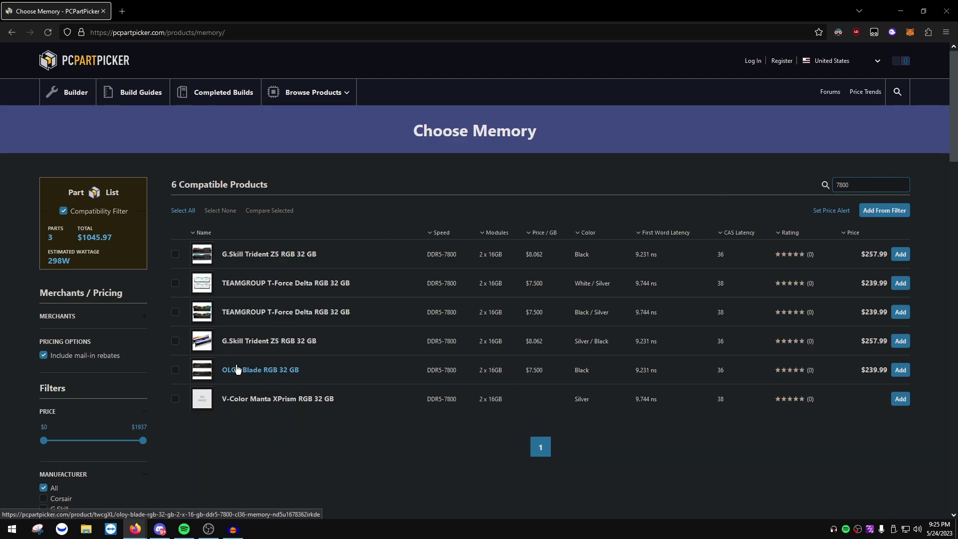
{"action": "mouse_move", "coordinate": [207, 347]}
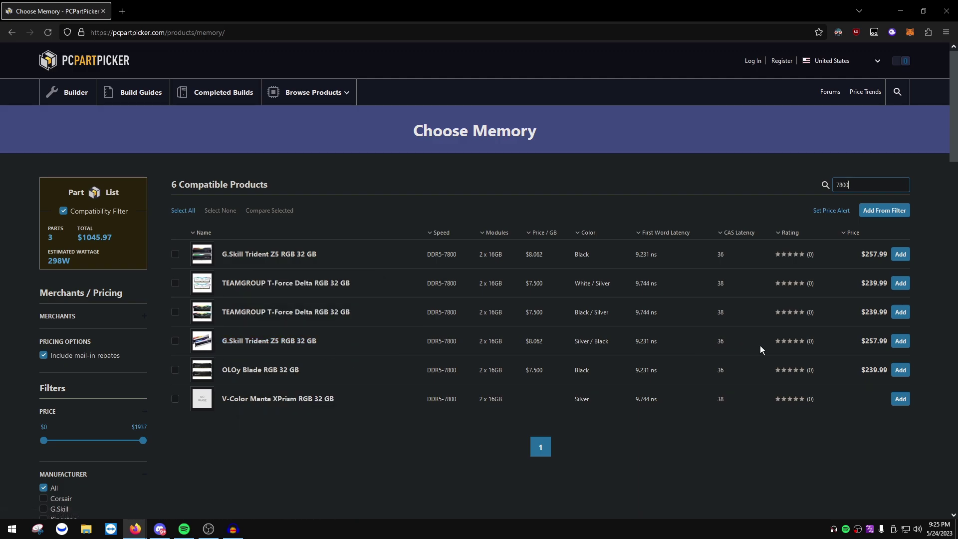
{"action": "left_click", "coordinate": [901, 254]}
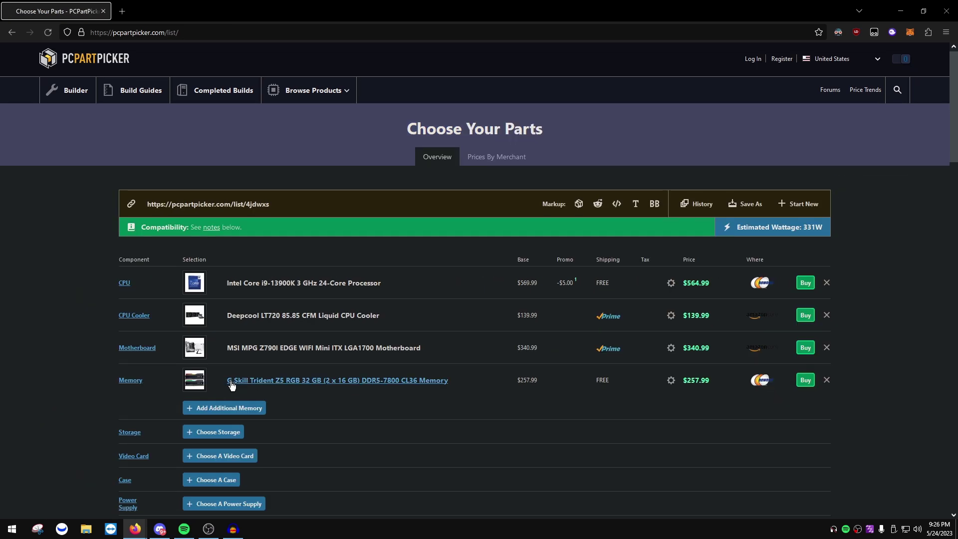
Open the storage selection and add the 2 TB Samsung 980 Pro SSD to the part list
{"action": "scroll", "coordinate": [215, 333], "scroll_direction": "down", "scroll_amount": 2}
{"action": "left_click", "coordinate": [217, 333]}
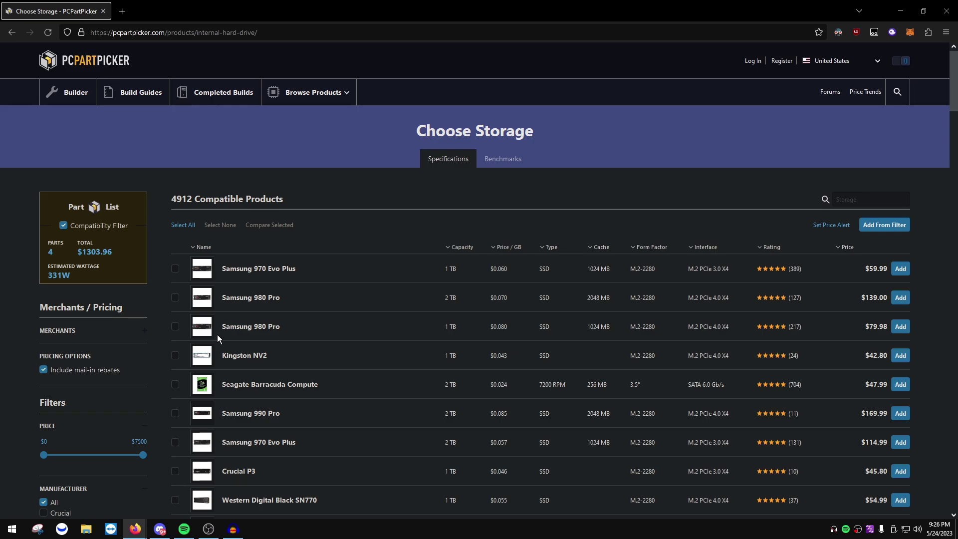
{"action": "left_click", "coordinate": [901, 298]}
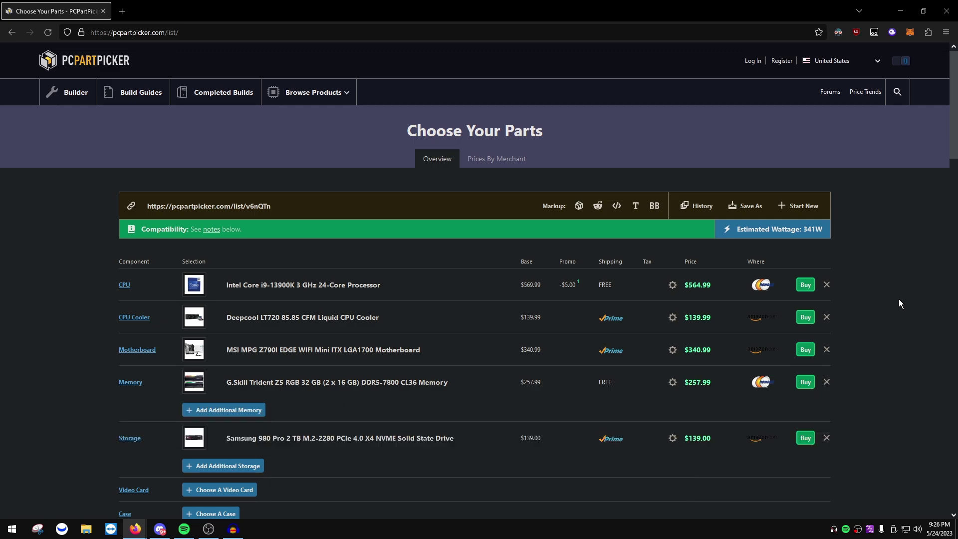
{"action": "scroll", "coordinate": [654, 338], "scroll_direction": "down", "scroll_amount": 2}
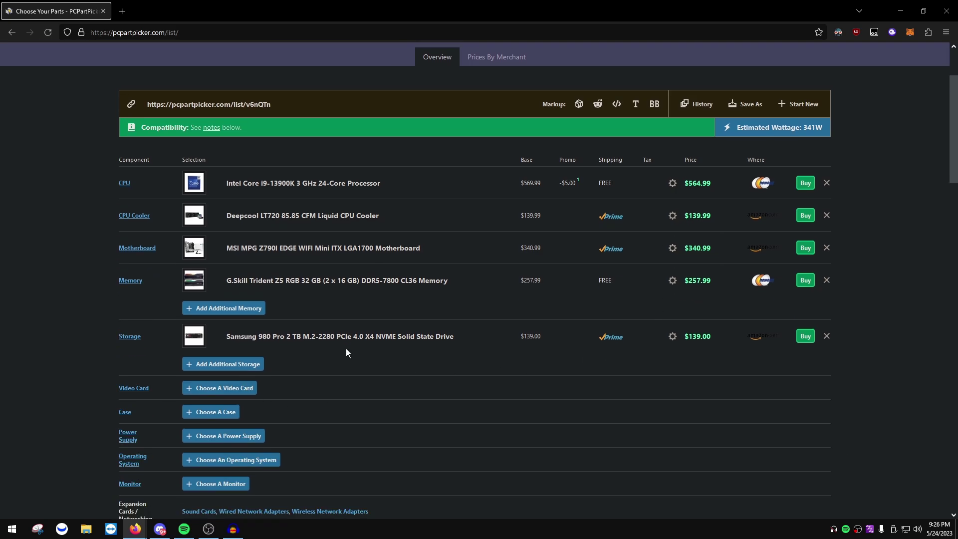
Search the video cards for "4090", sorted by price, and add the white Asus ROG STRIX GAMING OC RTX 4090 to the part list
{"action": "left_click", "coordinate": [198, 384]}
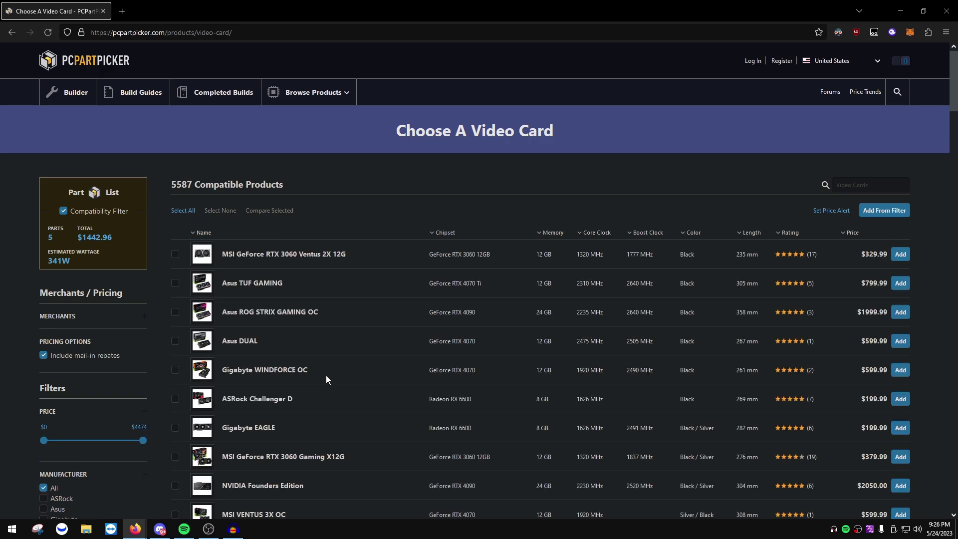
{"action": "left_click", "coordinate": [855, 188]}
{"action": "type", "text": "4090"}
{"action": "left_click", "coordinate": [864, 240]}
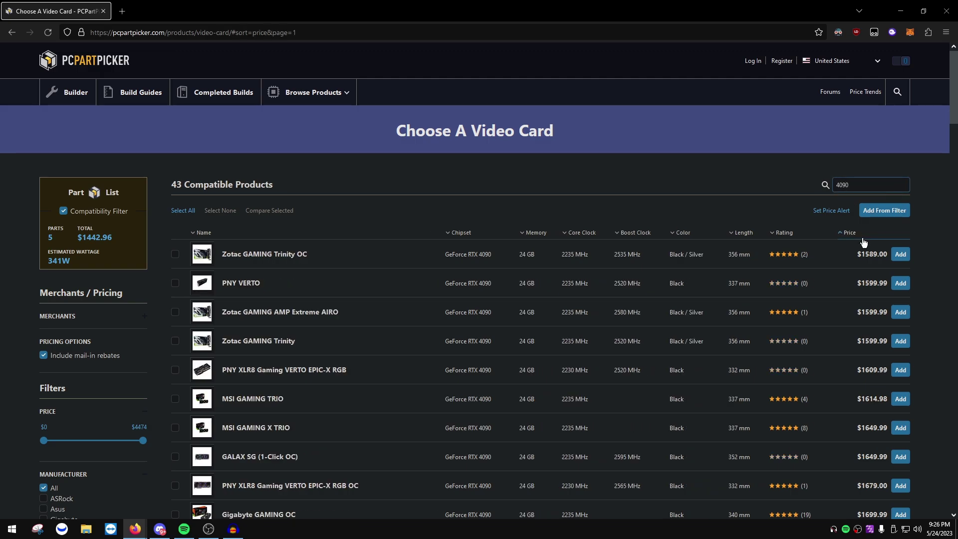
{"action": "left_click", "coordinate": [865, 242]}
{"action": "left_click", "coordinate": [901, 312]}
Search the cases for "lian li lancool" and add the black Lian Li LANCOOL III to the part list
{"action": "scroll", "coordinate": [445, 492], "scroll_direction": "down", "scroll_amount": 4}
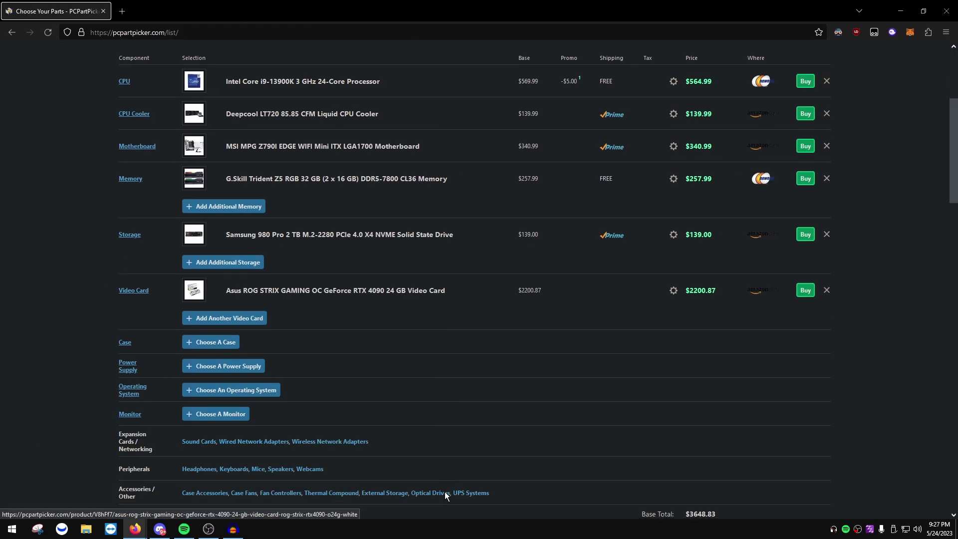
{"action": "left_click", "coordinate": [220, 342]}
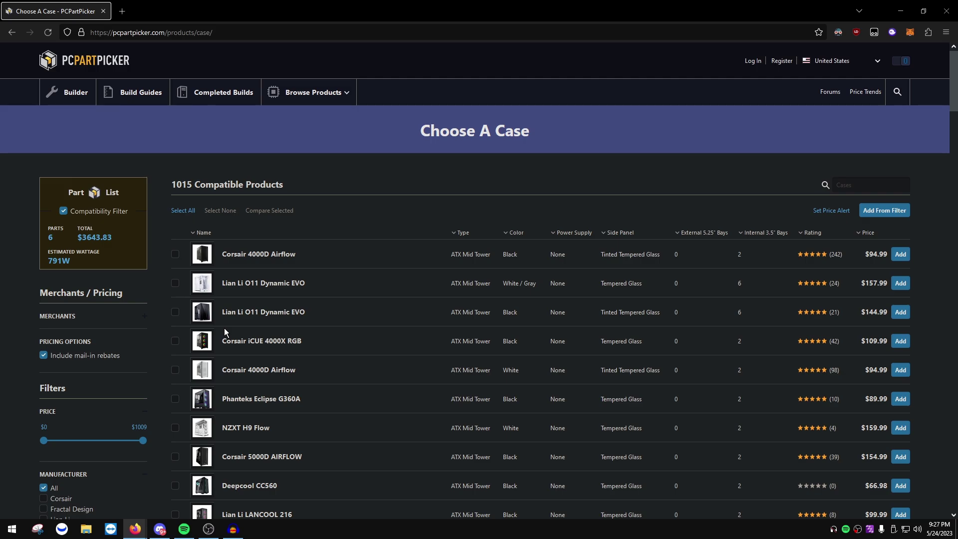
{"action": "scroll", "coordinate": [306, 397], "scroll_direction": "down", "scroll_amount": 2}
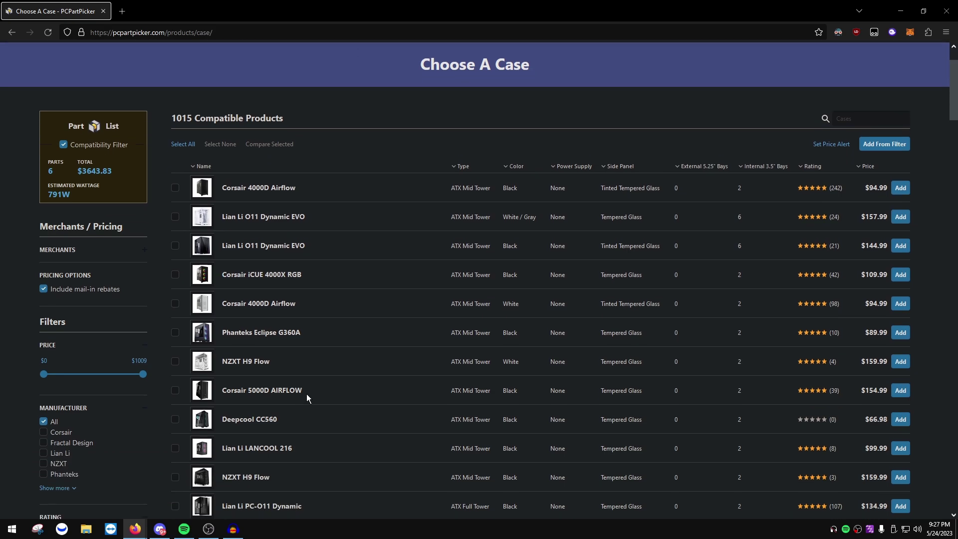
{"action": "scroll", "coordinate": [306, 394], "scroll_direction": "down", "scroll_amount": 15}
{"action": "scroll", "coordinate": [434, 378], "scroll_direction": "up", "scroll_amount": 12}
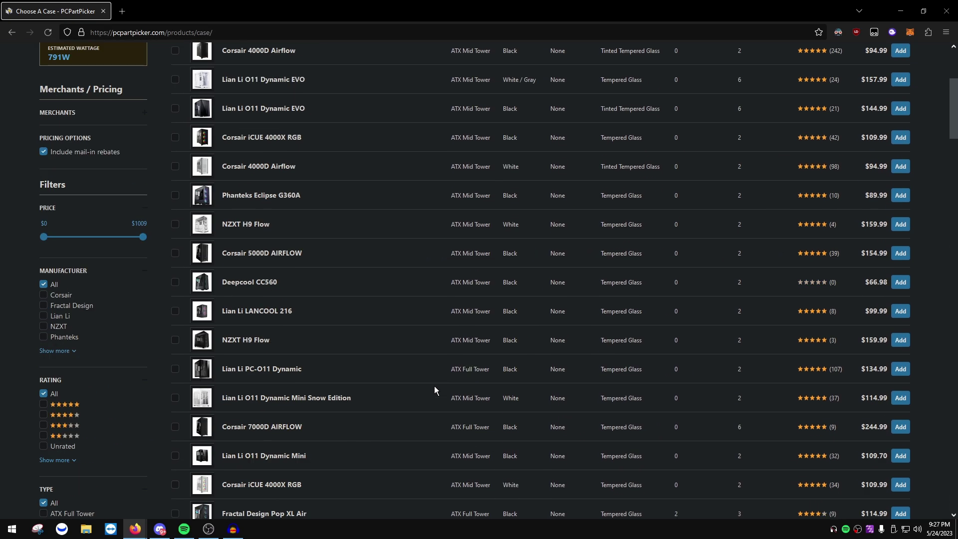
{"action": "scroll", "coordinate": [436, 390], "scroll_direction": "up", "scroll_amount": 4}
{"action": "left_click", "coordinate": [855, 187]}
{"action": "type", "text": "lian li"}
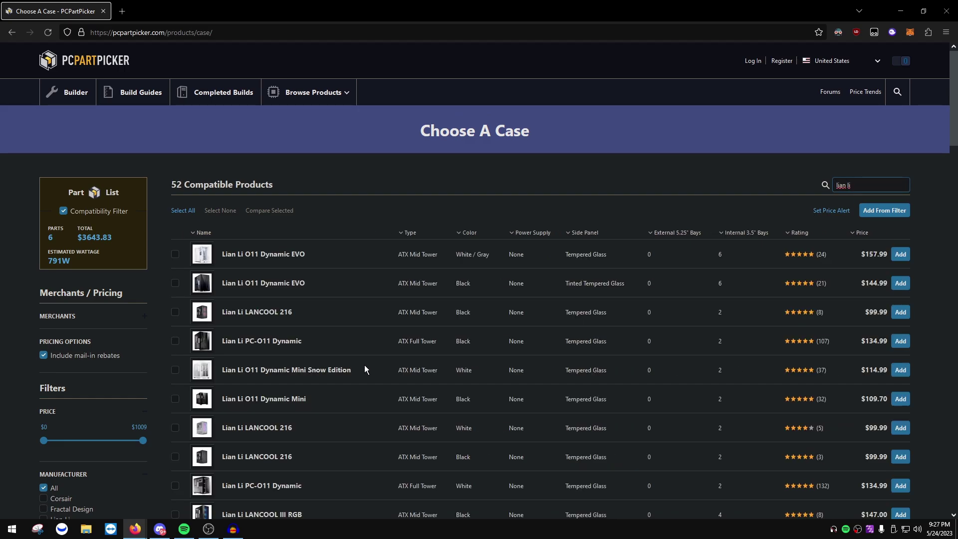
{"action": "type", "text": " lancool"}
{"action": "scroll", "coordinate": [367, 364], "scroll_direction": "down", "scroll_amount": 1}
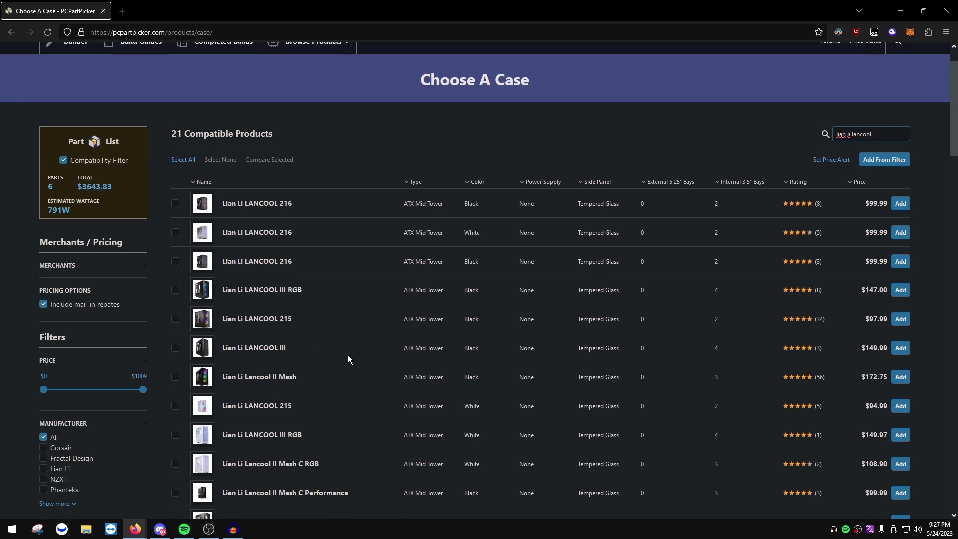
{"action": "left_click", "coordinate": [899, 349]}
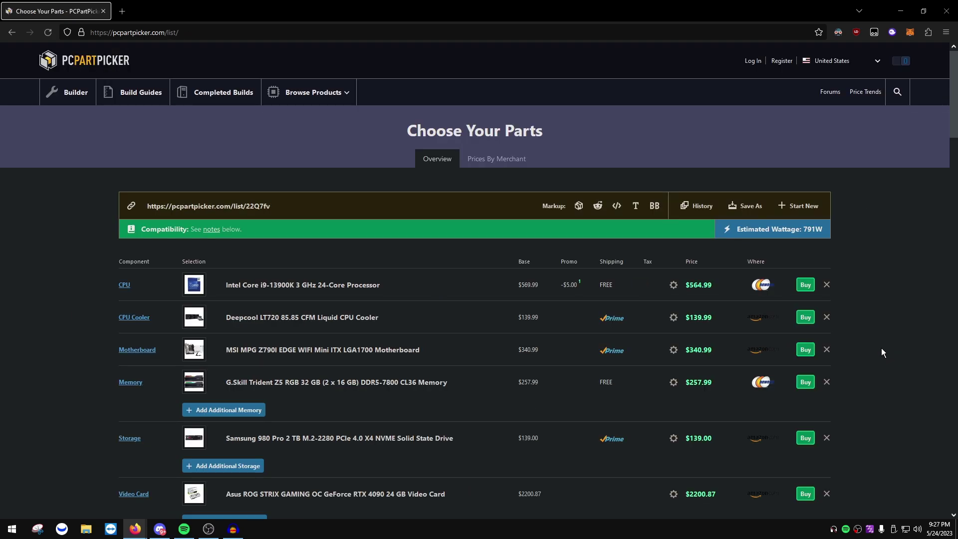
Add the Corsair HX1200 Platinum 1200 W power supply and review the part list down to its total
{"action": "scroll", "coordinate": [388, 309], "scroll_direction": "down", "scroll_amount": 7}
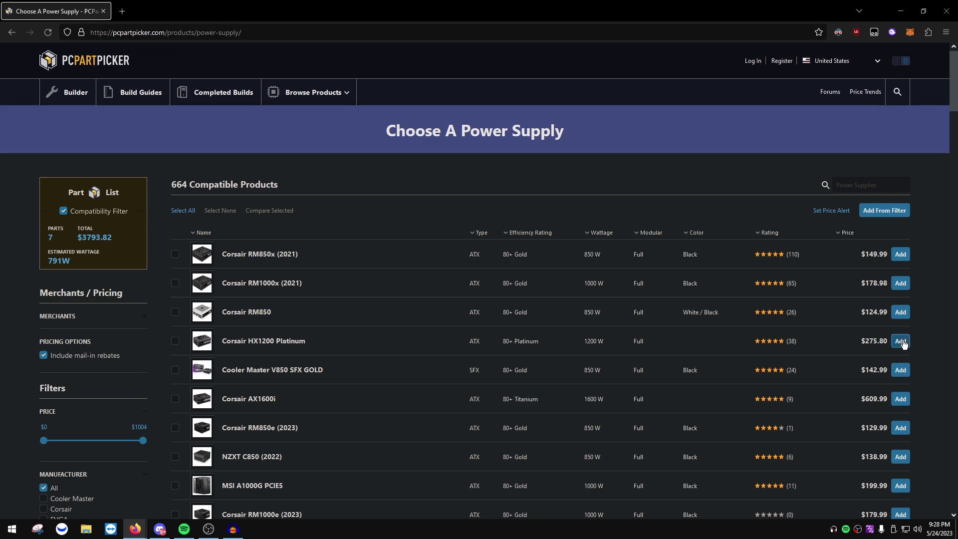
{"action": "left_click", "coordinate": [901, 342]}
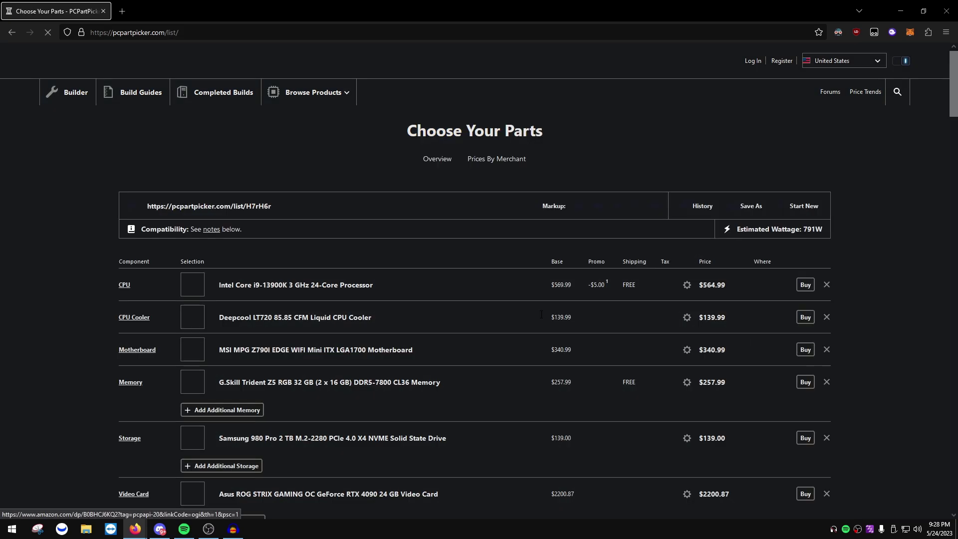
{"action": "scroll", "coordinate": [355, 349], "scroll_direction": "down", "scroll_amount": 5}
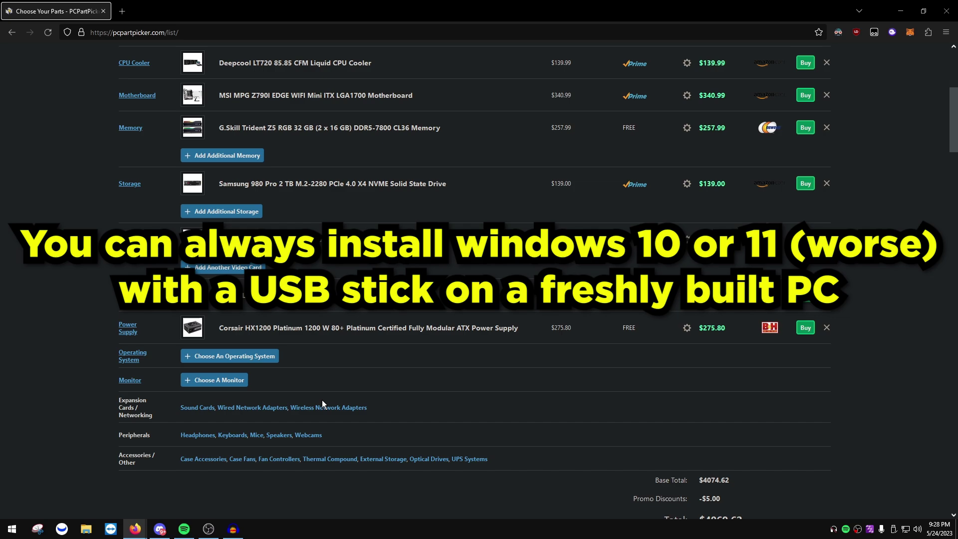
{"action": "scroll", "coordinate": [381, 390], "scroll_direction": "up", "scroll_amount": 3}
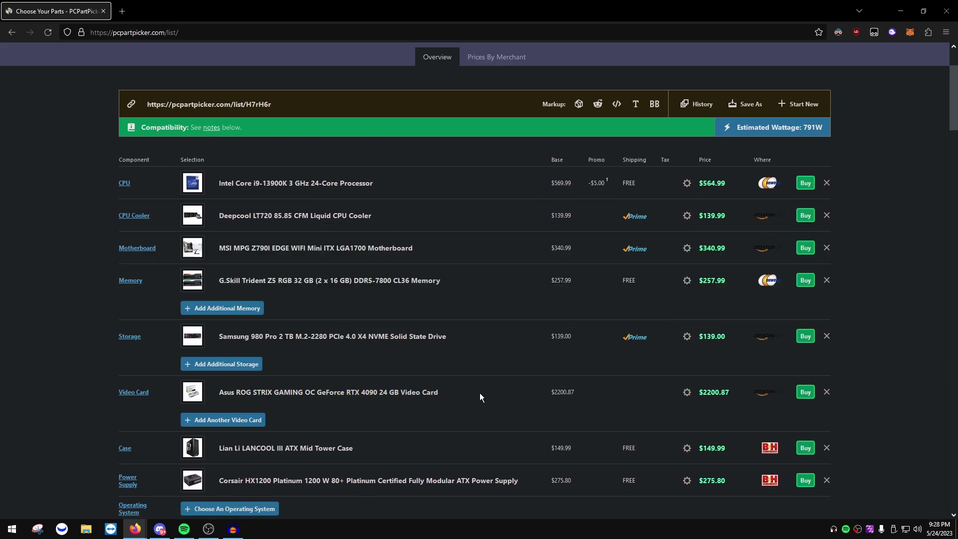
{"action": "scroll", "coordinate": [480, 393], "scroll_direction": "down", "scroll_amount": 3}
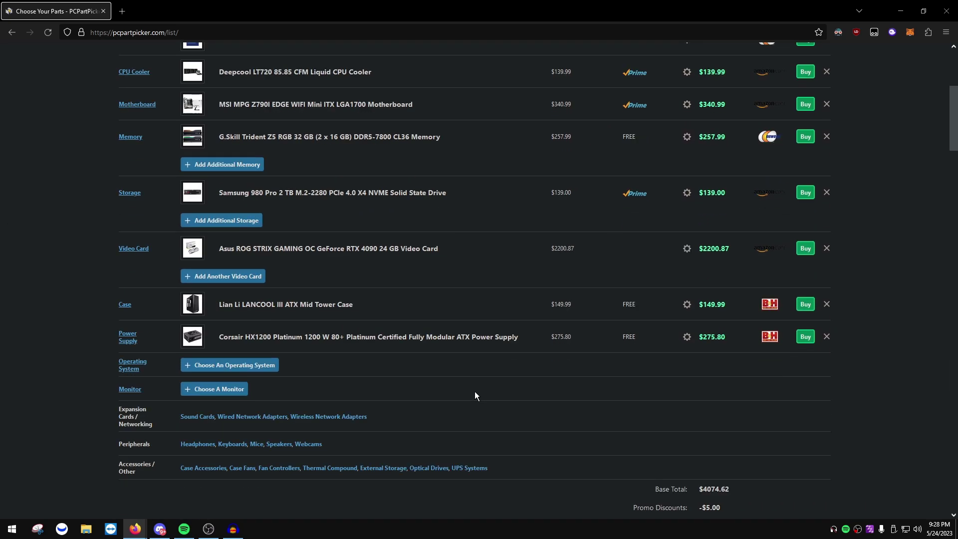
{"action": "scroll", "coordinate": [459, 380], "scroll_direction": "down", "scroll_amount": 2}
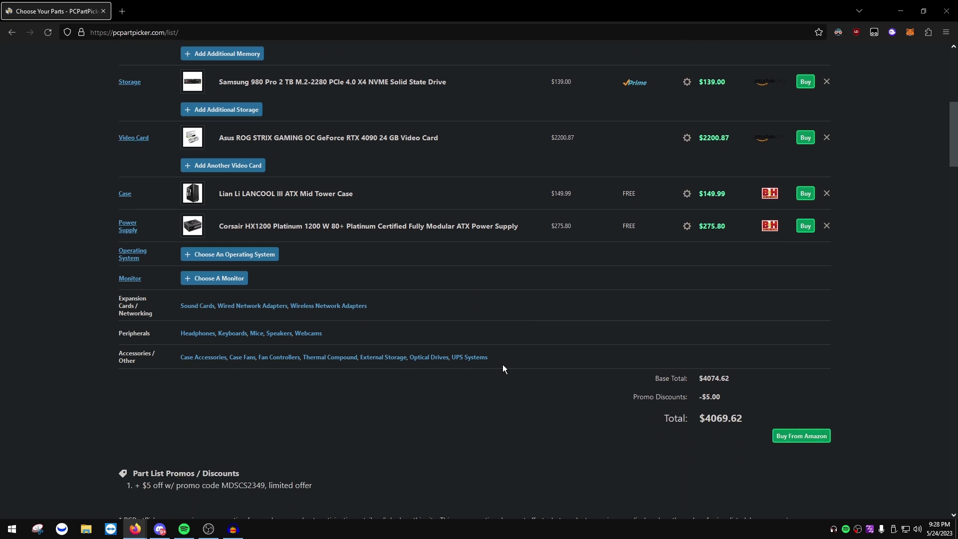
Remove the Asus RTX 4090 from the part list and search the video cards for "4060" to look through the matching models
{"action": "scroll", "coordinate": [503, 368], "scroll_direction": "up", "scroll_amount": 4}
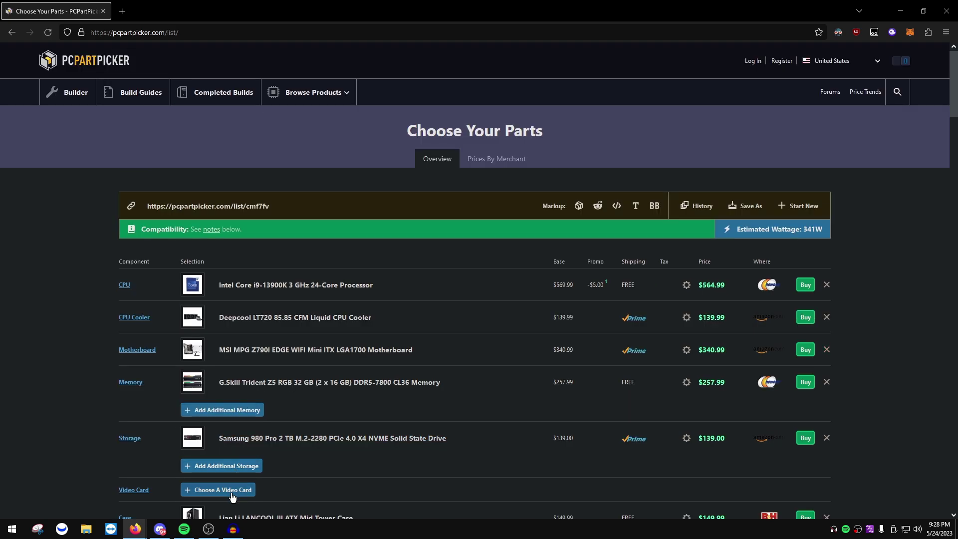
{"action": "left_click", "coordinate": [230, 494]}
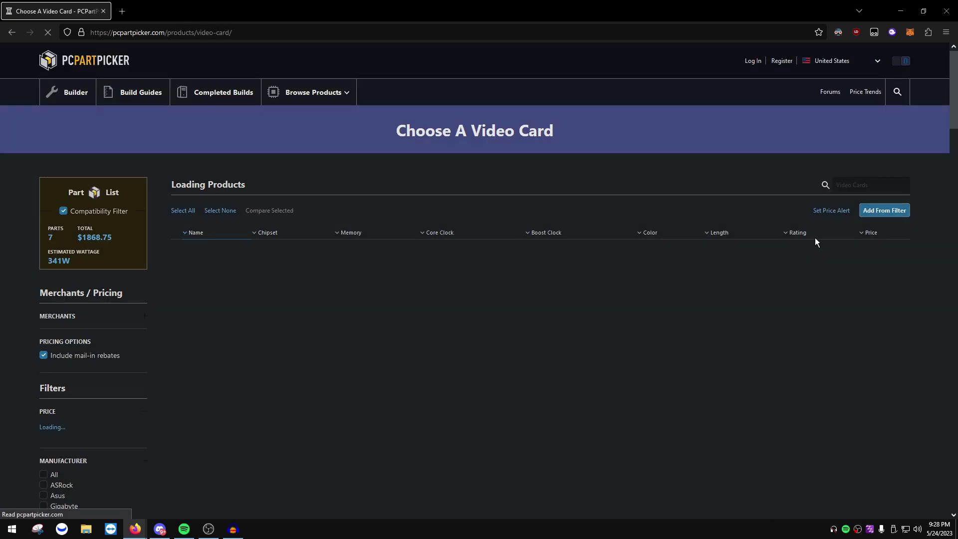
{"action": "left_click", "coordinate": [860, 186]}
{"action": "type", "text": "4060"}
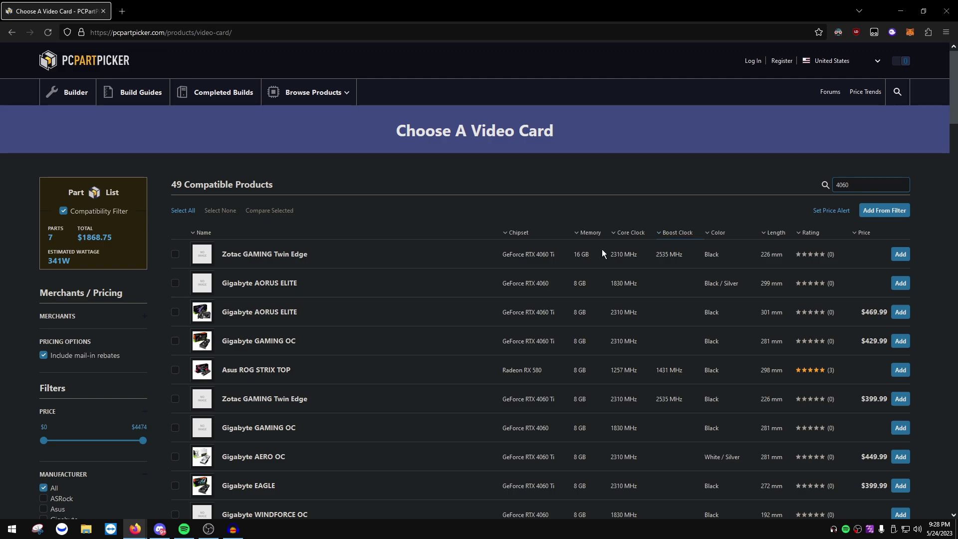
{"action": "scroll", "coordinate": [385, 325], "scroll_direction": "down", "scroll_amount": 1}
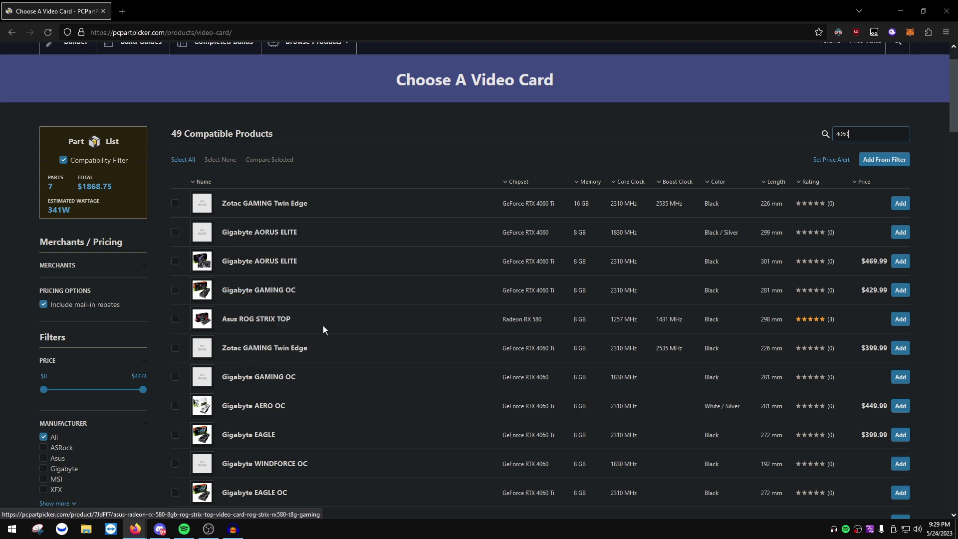
{"action": "scroll", "coordinate": [310, 341], "scroll_direction": "down", "scroll_amount": 5}
{"action": "scroll", "coordinate": [312, 345], "scroll_direction": "down", "scroll_amount": 1}
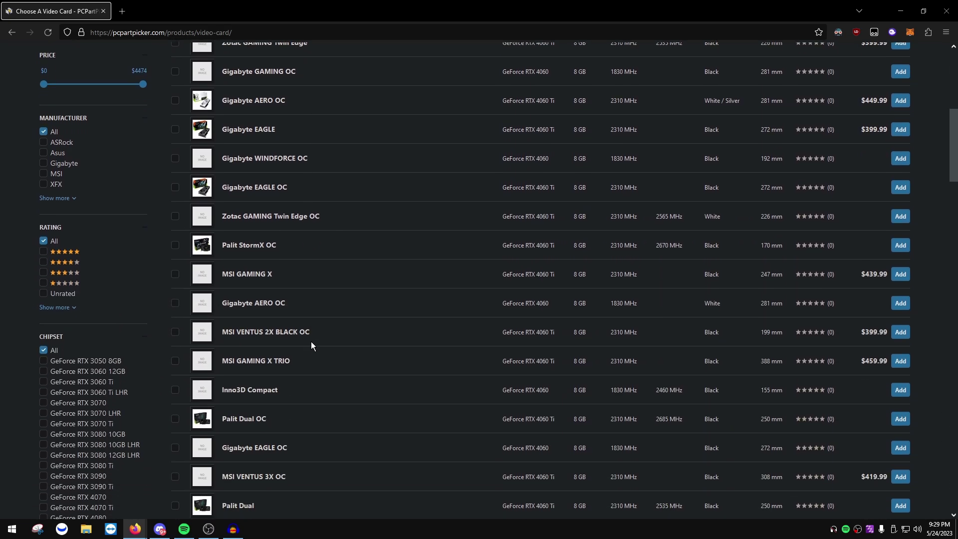
{"action": "scroll", "coordinate": [313, 343], "scroll_direction": "down", "scroll_amount": 5}
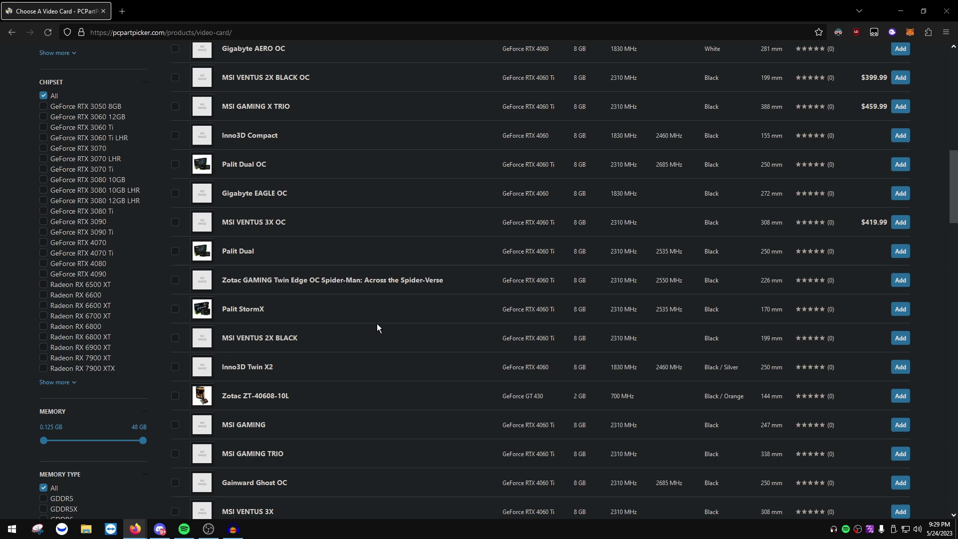
{"action": "scroll", "coordinate": [376, 323], "scroll_direction": "down", "scroll_amount": 4}
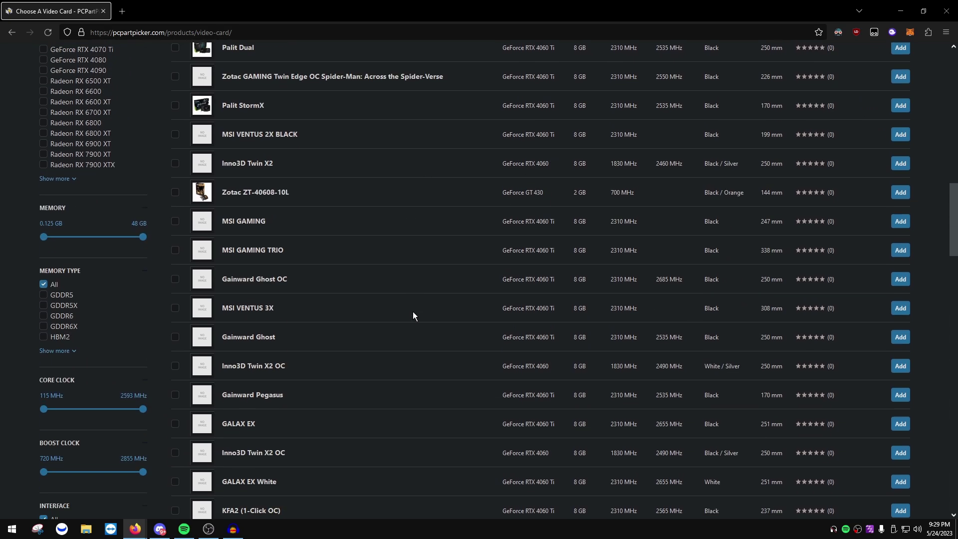
{"action": "scroll", "coordinate": [525, 281], "scroll_direction": "down", "scroll_amount": 5}
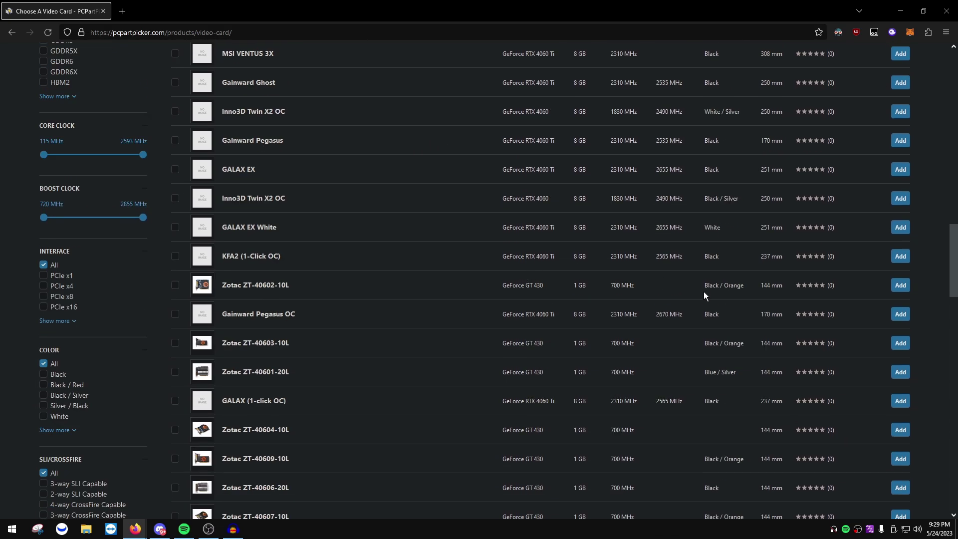
Clear the video card search and add the Asus DUAL GeForce RTX 4070 12 GB to the part list
{"action": "key", "text": "Home"}
{"action": "key", "text": "ctrl+a"}
{"action": "key", "text": "BackSpace"}
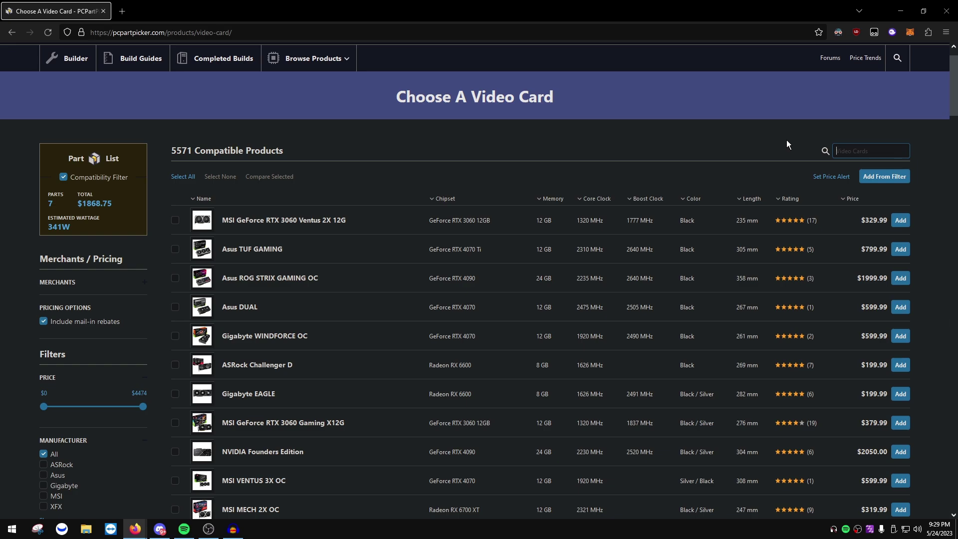
{"action": "scroll", "coordinate": [505, 283], "scroll_direction": "down", "scroll_amount": 2}
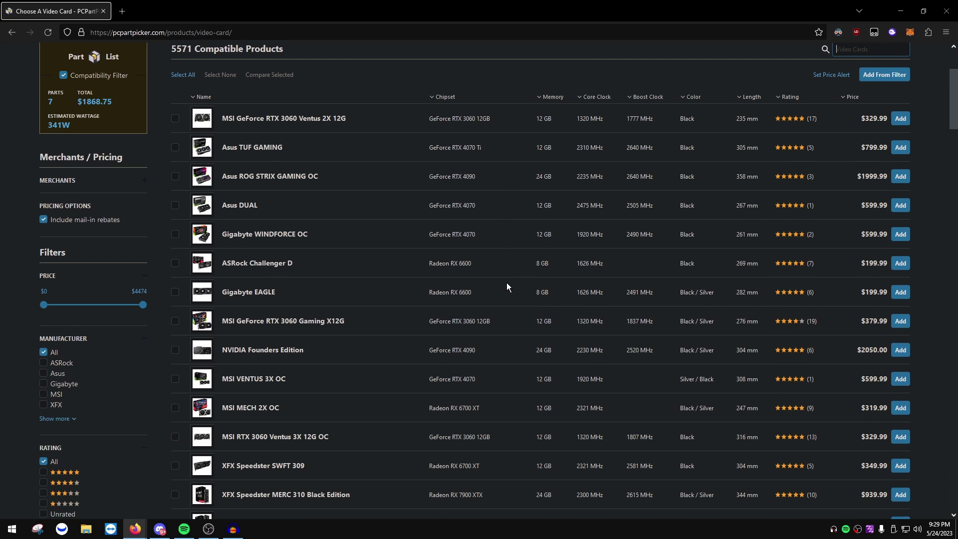
{"action": "scroll", "coordinate": [493, 280], "scroll_direction": "down", "scroll_amount": 3}
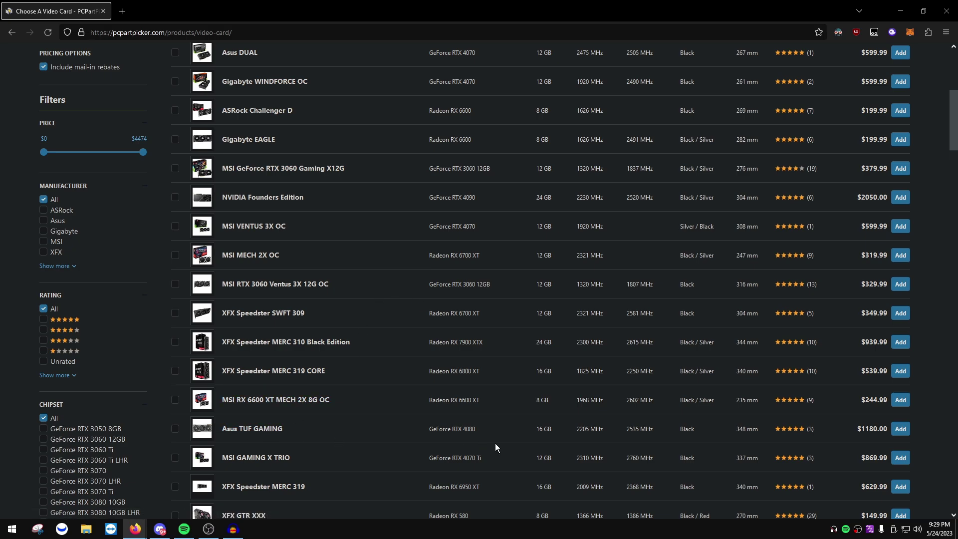
{"action": "scroll", "coordinate": [496, 446], "scroll_direction": "down", "scroll_amount": 1}
{"action": "scroll", "coordinate": [496, 447], "scroll_direction": "down", "scroll_amount": 2}
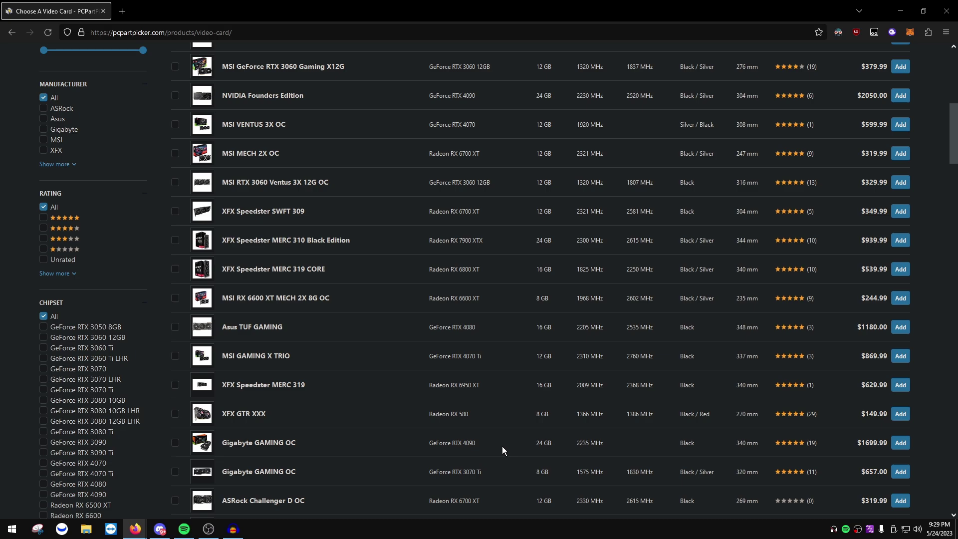
{"action": "scroll", "coordinate": [447, 436], "scroll_direction": "up", "scroll_amount": 9}
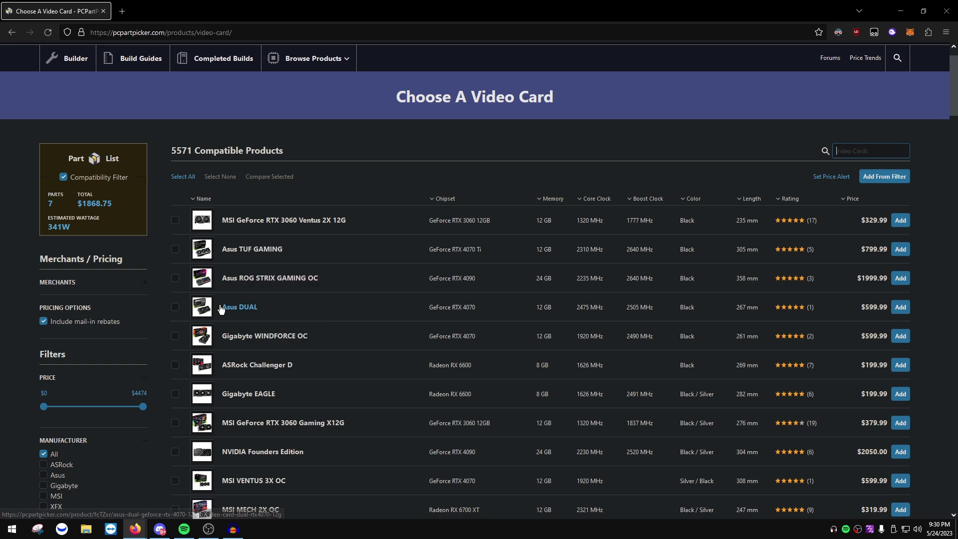
{"action": "left_click", "coordinate": [901, 307]}
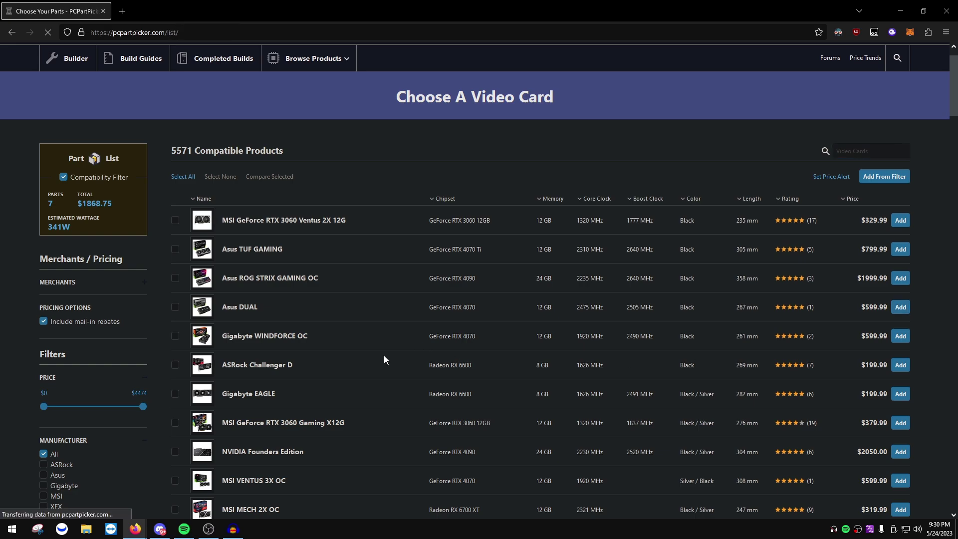
Review the updated part list with the RTX 4070, including its total price
{"action": "scroll", "coordinate": [384, 359], "scroll_direction": "down", "scroll_amount": 5}
{"action": "scroll", "coordinate": [385, 356], "scroll_direction": "down", "scroll_amount": 1}
{"action": "scroll", "coordinate": [385, 356], "scroll_direction": "up", "scroll_amount": 3}
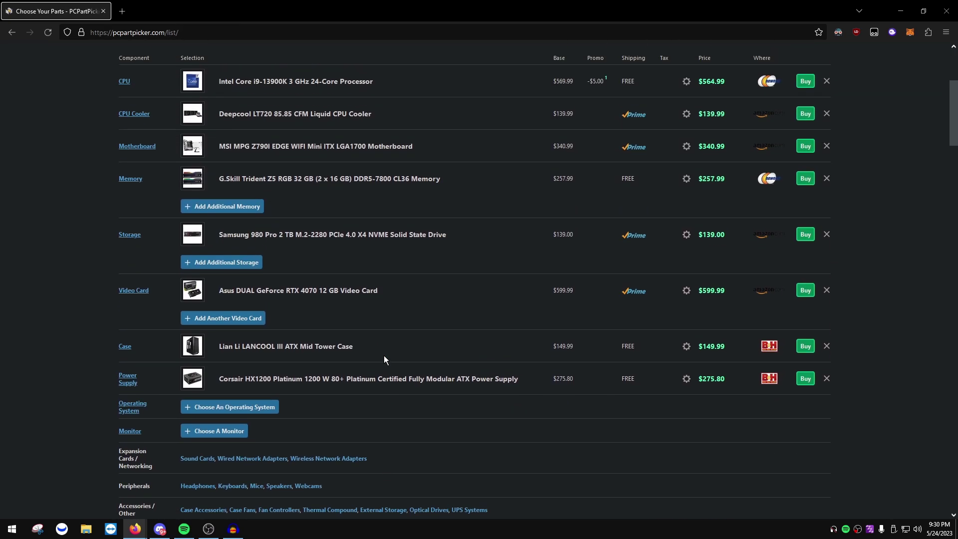
{"action": "scroll", "coordinate": [384, 355], "scroll_direction": "down", "scroll_amount": 3}
{"action": "left_click_drag", "start_coordinate": [704, 421], "coordinate": [738, 429]}
{"action": "left_click", "coordinate": [741, 434]}
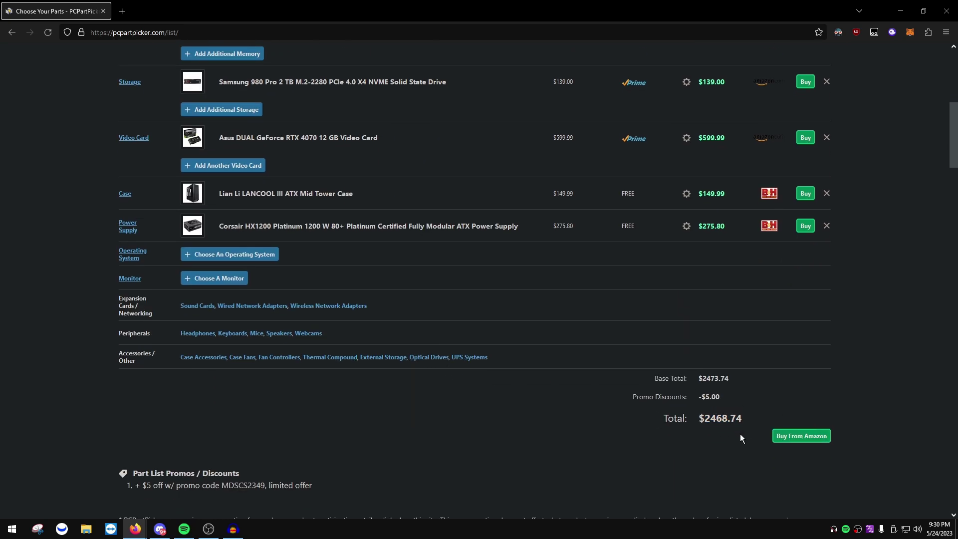
{"action": "scroll", "coordinate": [661, 433], "scroll_direction": "up", "scroll_amount": 5}
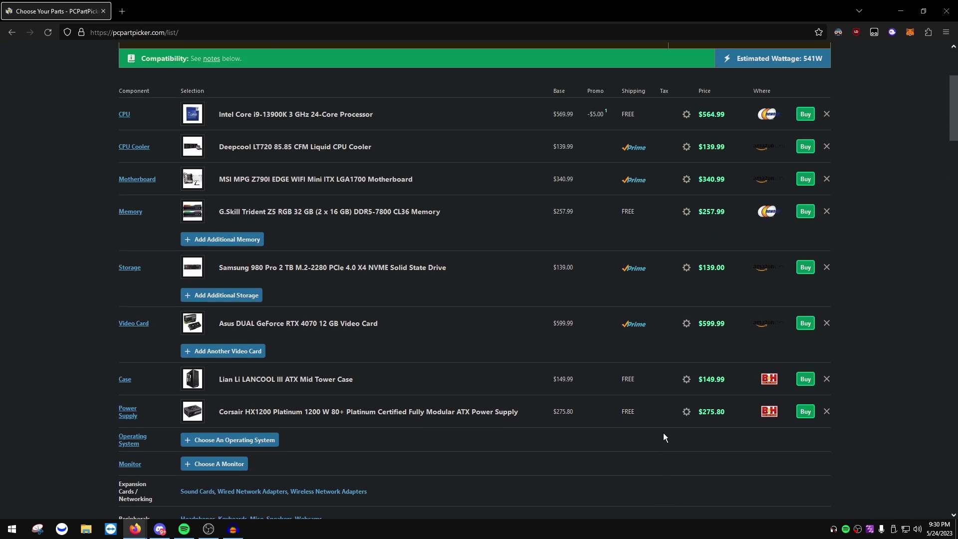
Remove the Corsair HX1200 Platinum from the part list and search the power supplies for "rmx" to look through the matching models
{"action": "scroll", "coordinate": [664, 432], "scroll_direction": "down", "scroll_amount": 2}
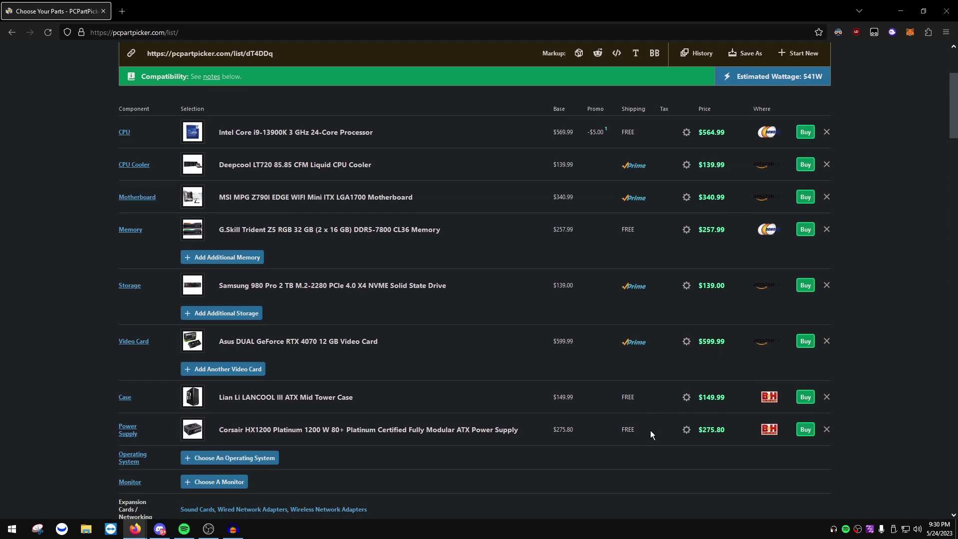
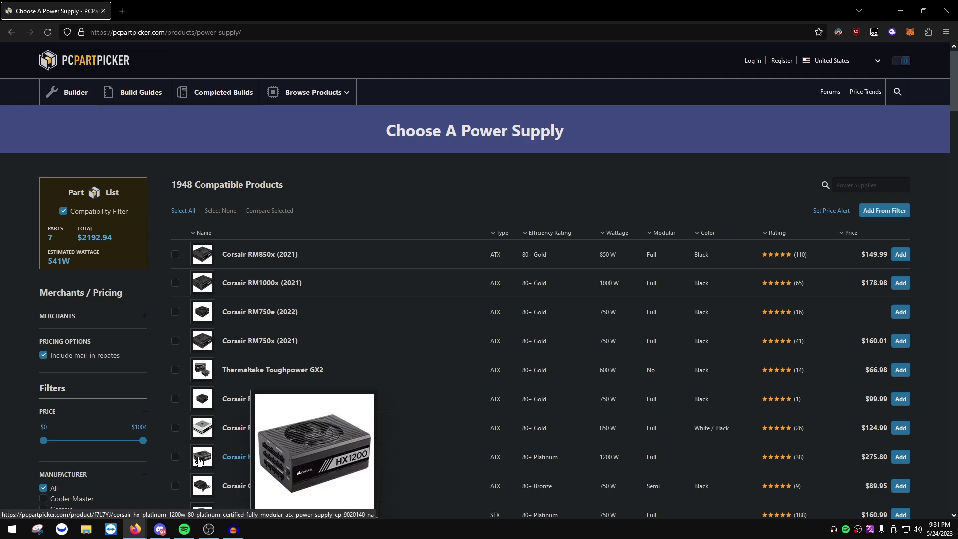
{"action": "type", "text": "rmx"}
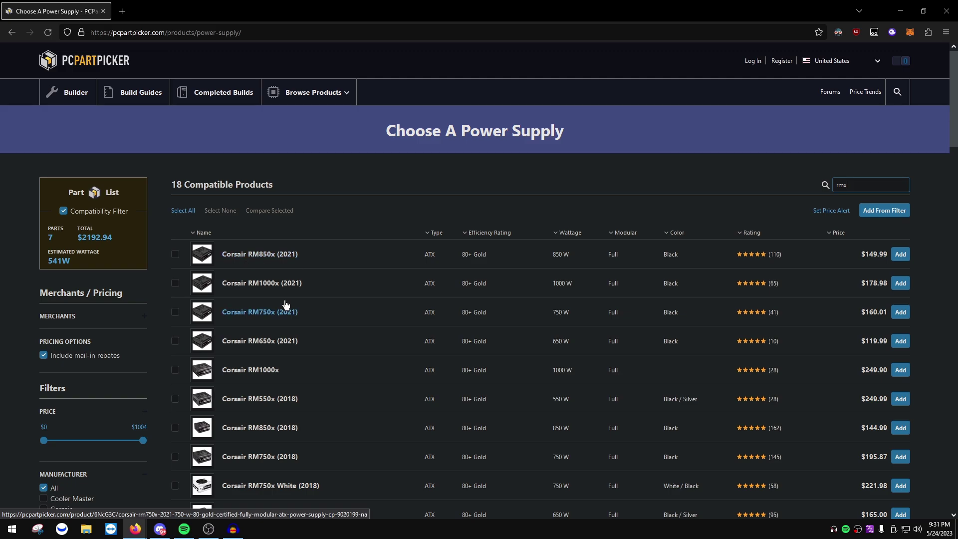
{"action": "scroll", "coordinate": [387, 315], "scroll_direction": "down", "scroll_amount": 15}
{"action": "scroll", "coordinate": [576, 402], "scroll_direction": "up", "scroll_amount": 11}
{"action": "scroll", "coordinate": [576, 403], "scroll_direction": "up", "scroll_amount": 4}
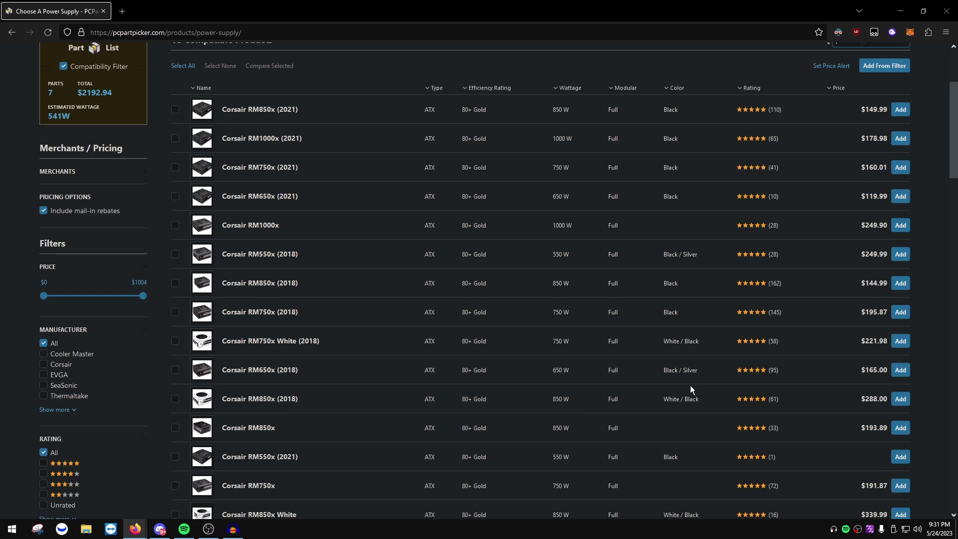
Clear the power supply search and look through the full list of compatible models, comparing wattage, efficiency rating and price
{"action": "scroll", "coordinate": [405, 342], "scroll_direction": "down", "scroll_amount": 19}
{"action": "scroll", "coordinate": [315, 408], "scroll_direction": "down", "scroll_amount": 7}
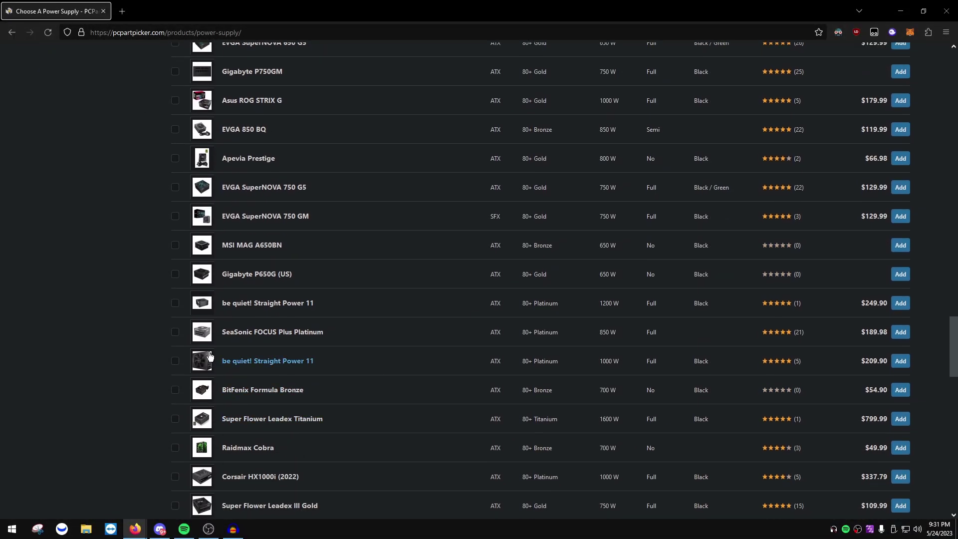
{"action": "scroll", "coordinate": [392, 331], "scroll_direction": "up", "scroll_amount": 15}
{"action": "scroll", "coordinate": [392, 359], "scroll_direction": "up", "scroll_amount": 20}
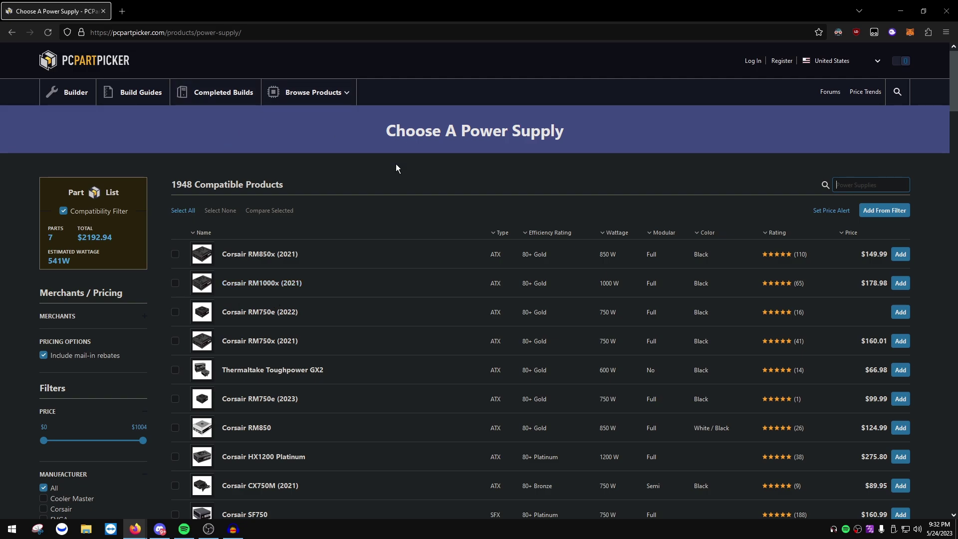
{"action": "scroll", "coordinate": [310, 370], "scroll_direction": "down", "scroll_amount": 2}
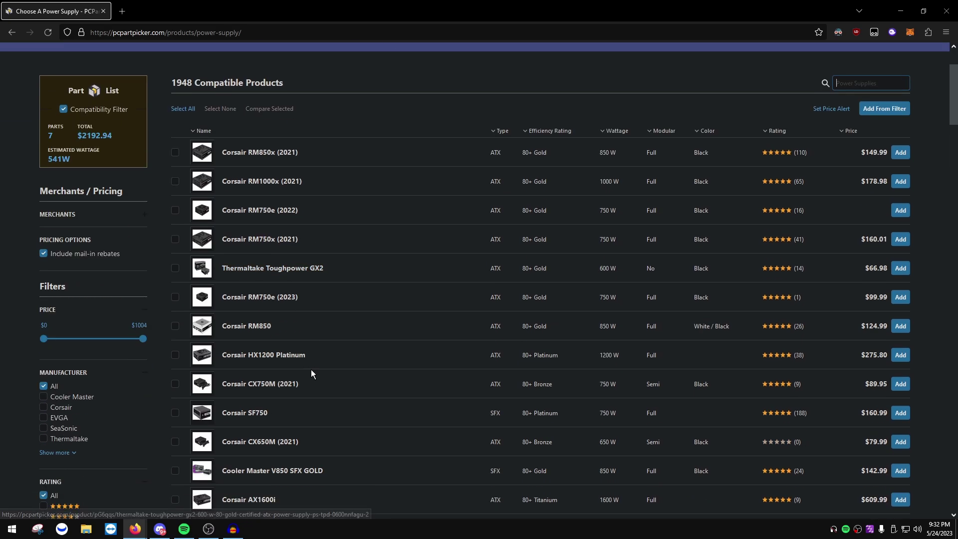
{"action": "scroll", "coordinate": [312, 374], "scroll_direction": "down", "scroll_amount": 6}
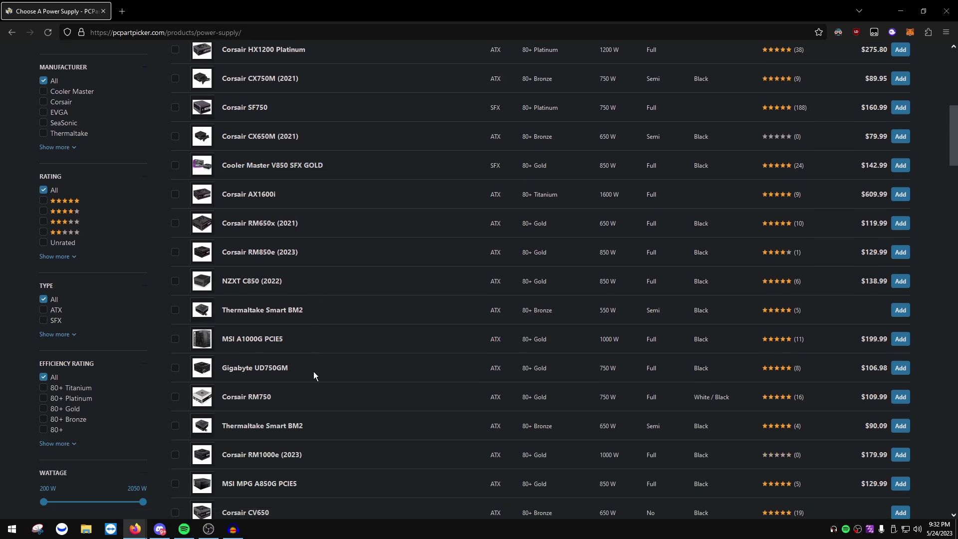
{"action": "scroll", "coordinate": [322, 372], "scroll_direction": "down", "scroll_amount": 4}
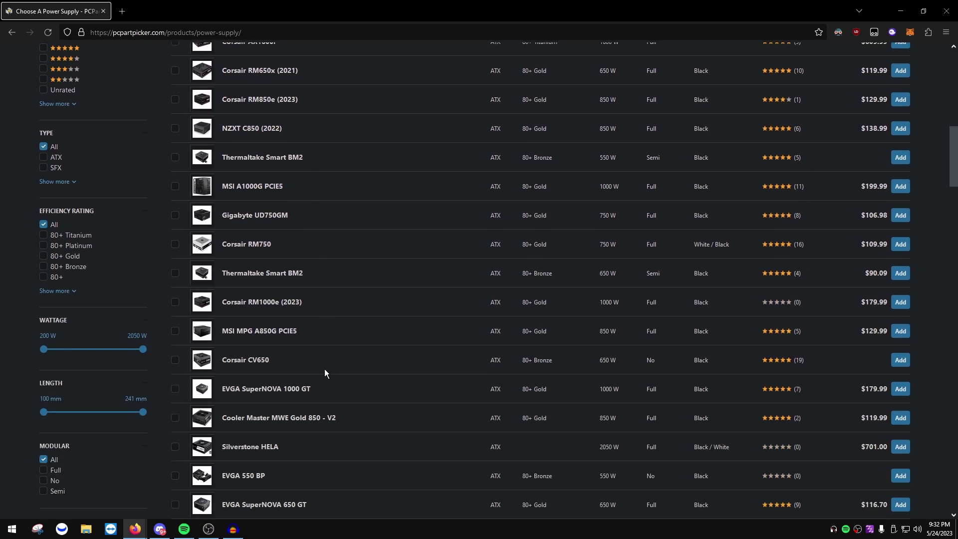
{"action": "scroll", "coordinate": [418, 288], "scroll_direction": "down", "scroll_amount": 2}
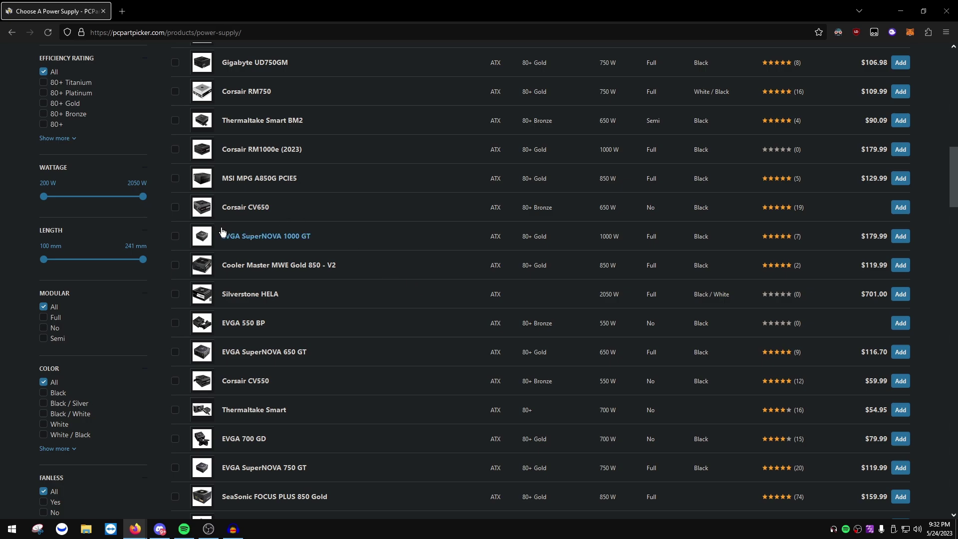
{"action": "mouse_move", "coordinate": [213, 235]}
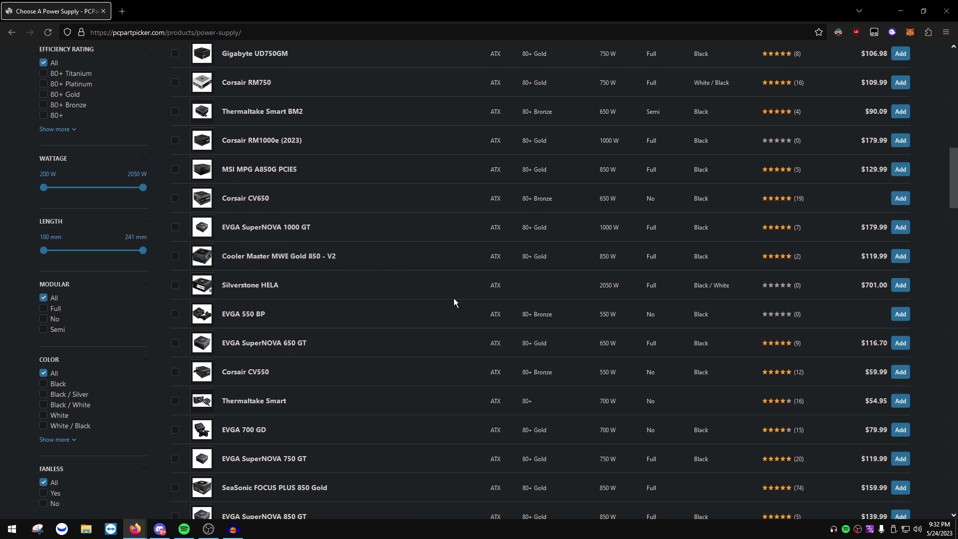
{"action": "scroll", "coordinate": [454, 298], "scroll_direction": "down", "scroll_amount": 2}
{"action": "scroll", "coordinate": [423, 335], "scroll_direction": "down", "scroll_amount": 1}
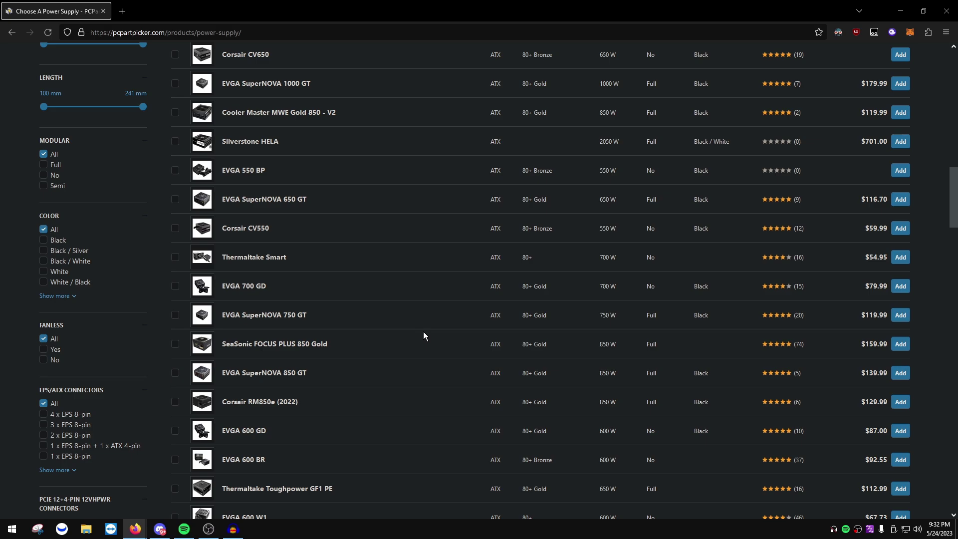
{"action": "scroll", "coordinate": [428, 336], "scroll_direction": "up", "scroll_amount": 3}
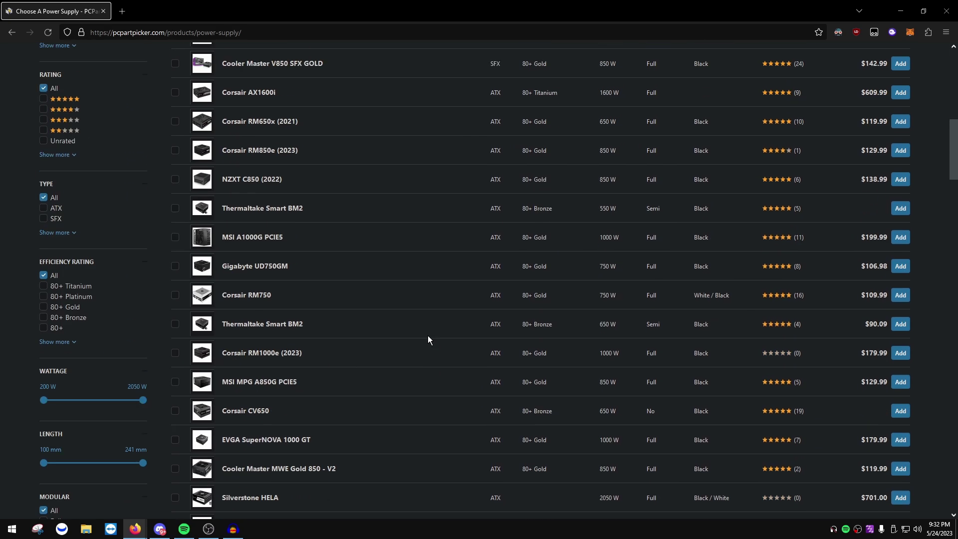
Remove the Lian Li LANCOOL III case from the part list and look through the compatible cases
{"action": "key", "text": "alt+Left"}
{"action": "left_click", "coordinate": [826, 398]}
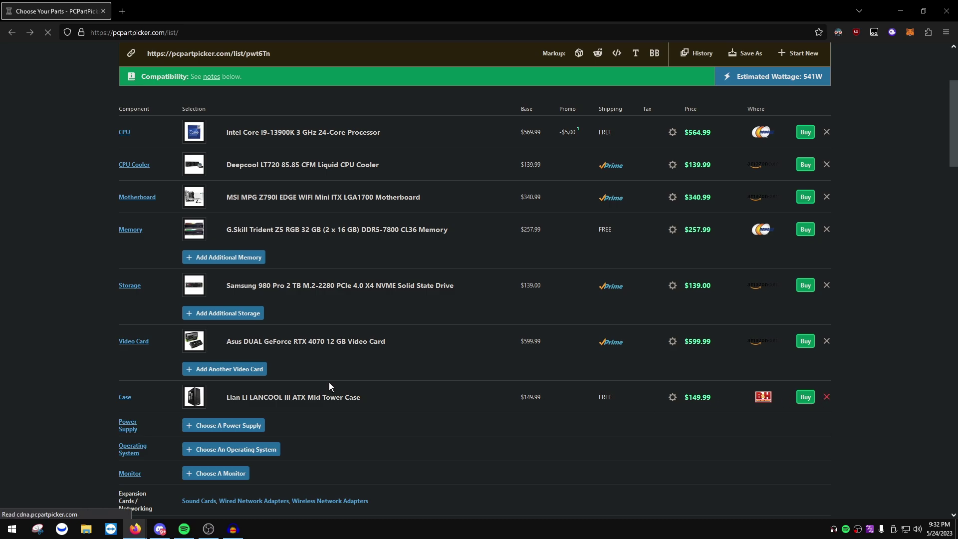
{"action": "left_click", "coordinate": [228, 397]}
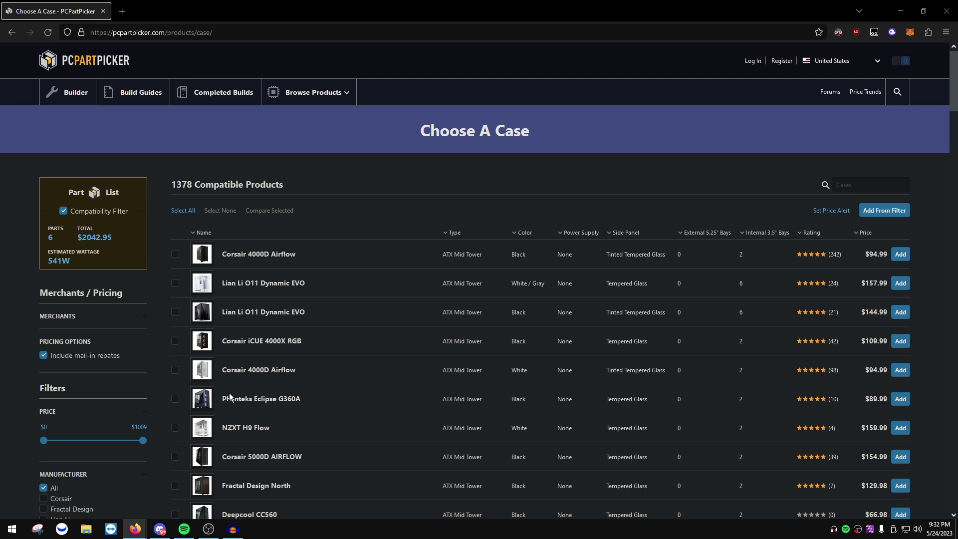
{"action": "scroll", "coordinate": [388, 352], "scroll_direction": "down", "scroll_amount": 2}
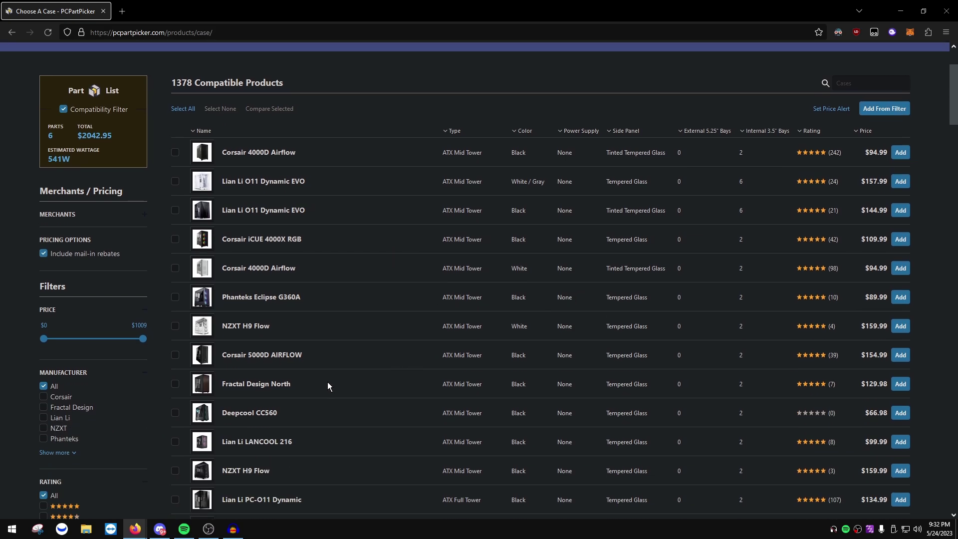
{"action": "scroll", "coordinate": [268, 355], "scroll_direction": "down", "scroll_amount": 2}
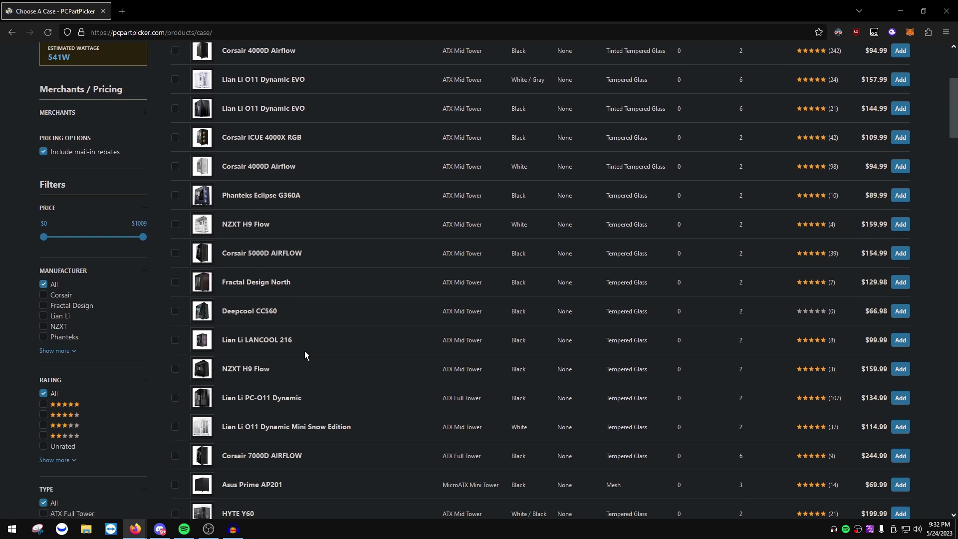
{"action": "mouse_move", "coordinate": [209, 255]}
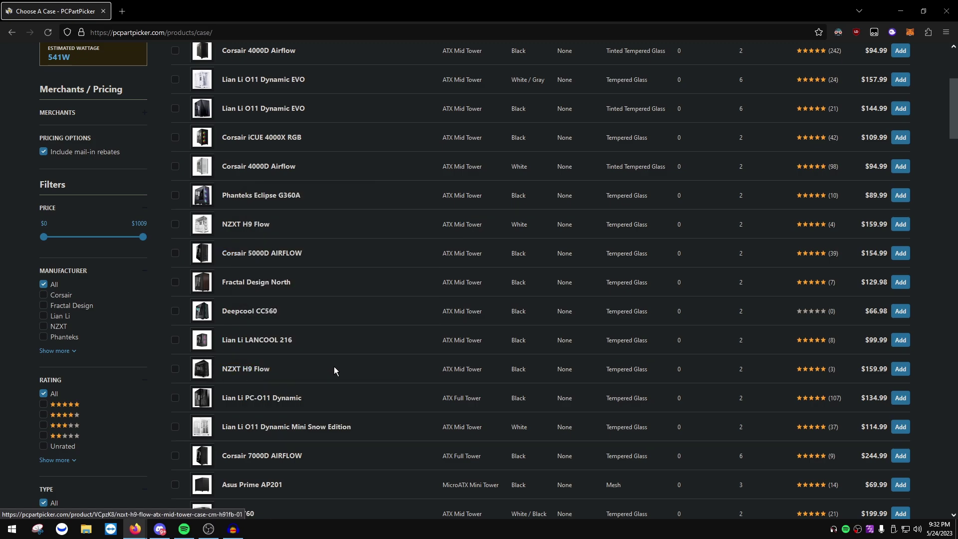
{"action": "scroll", "coordinate": [412, 442], "scroll_direction": "down", "scroll_amount": 2}
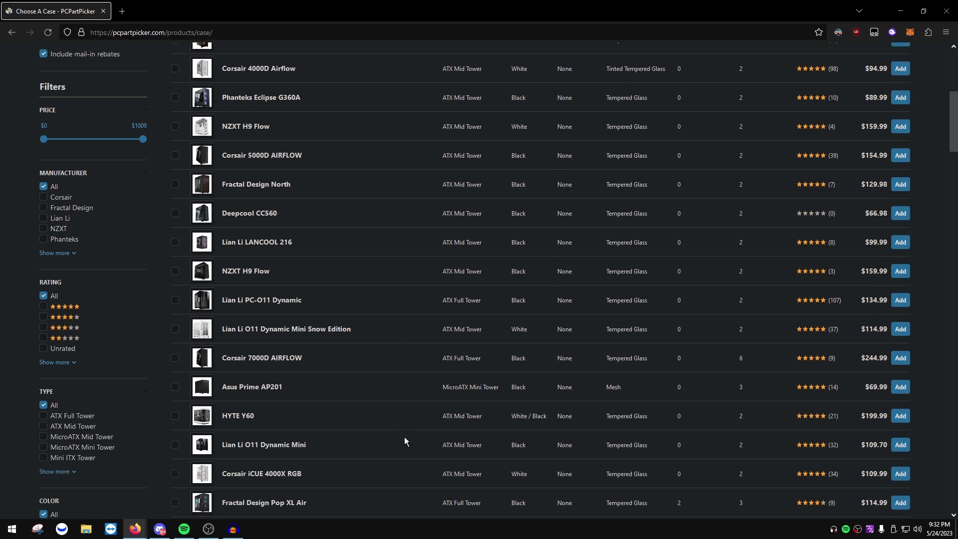
{"action": "scroll", "coordinate": [409, 442], "scroll_direction": "down", "scroll_amount": 4}
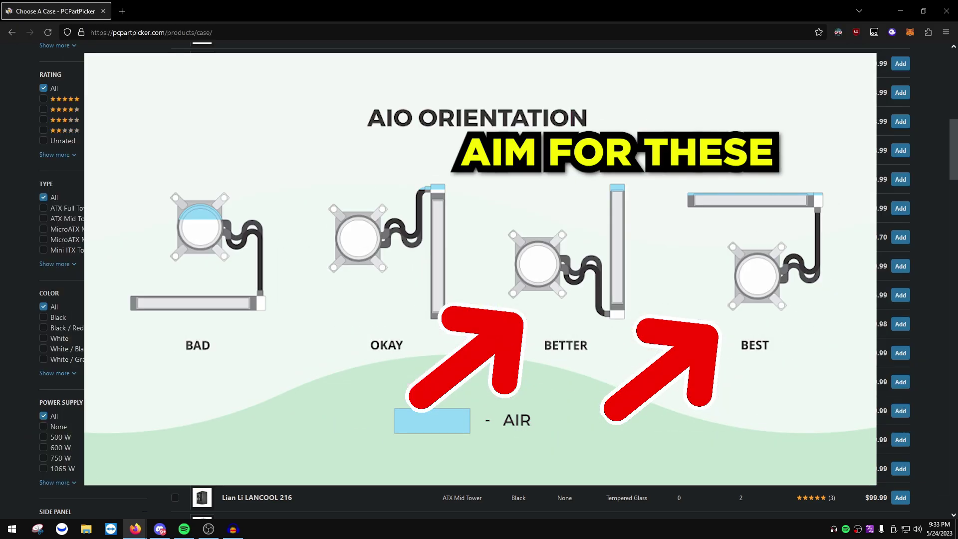
Remove the Deepcool LT720 cooler from the part list and search the CPU coolers for "420"
{"action": "left_click", "coordinate": [11, 32]}
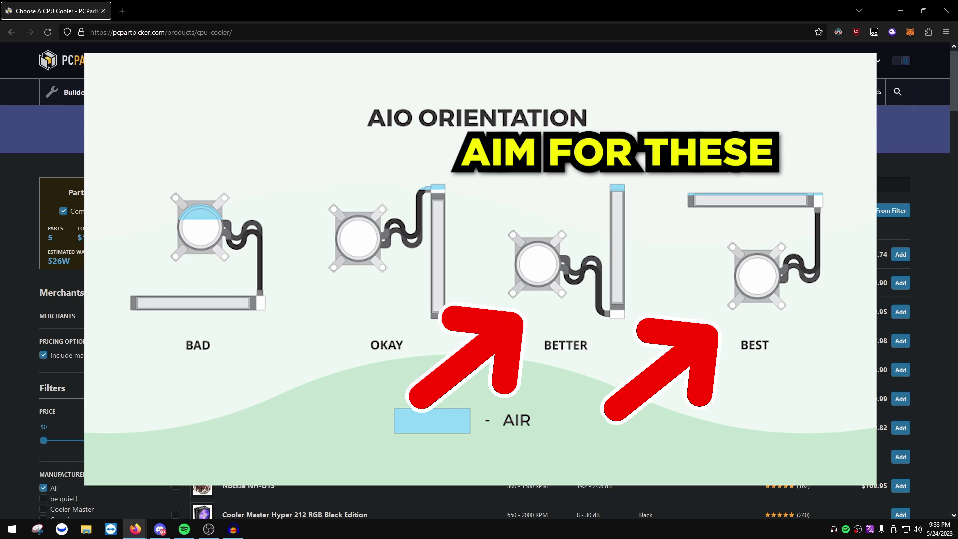
{"action": "left_click", "coordinate": [849, 193]}
{"action": "type", "text": "42"}
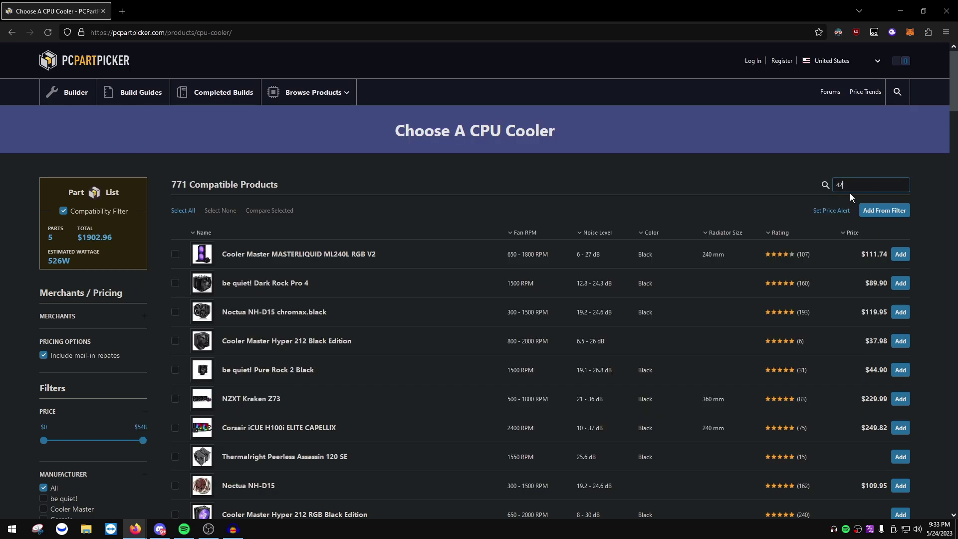
{"action": "type", "text": "0mm"}
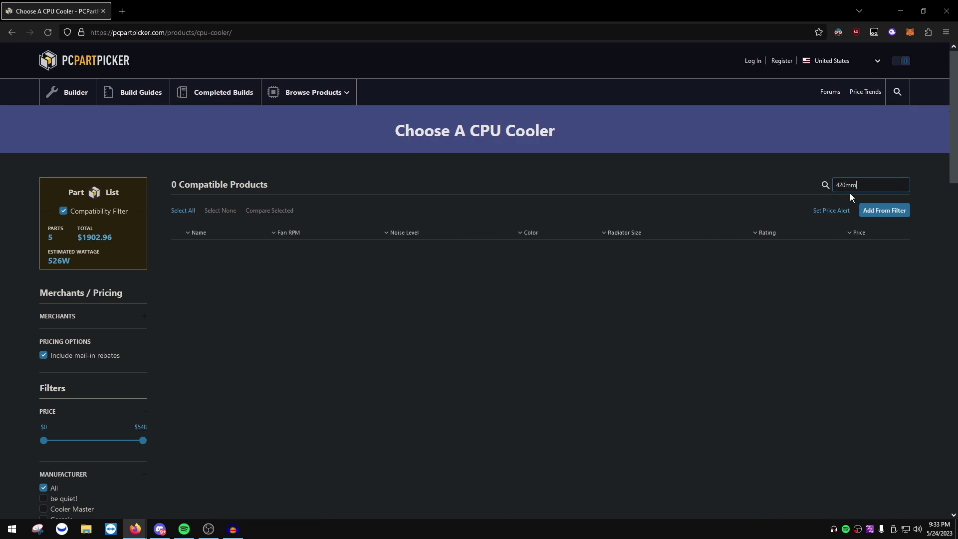
{"action": "key", "text": "BackSpace"}
{"action": "key", "text": "BackSpace"}
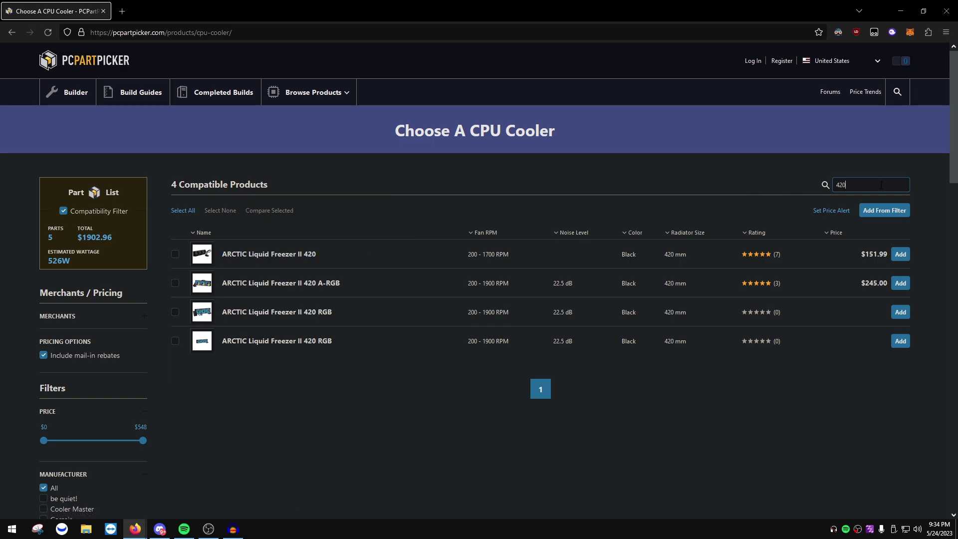
Replace the CPU cooler search term with "360 lt 7209"
{"action": "key", "text": "ctrl+a"}
{"action": "key", "text": "BackSpace"}
{"action": "type", "text": "360"}
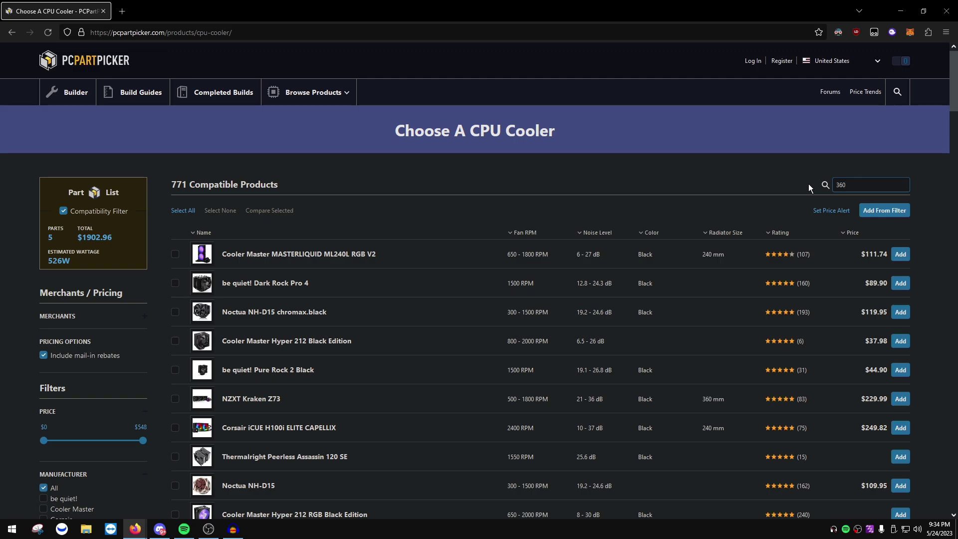
{"action": "type", "text": " lt 7209"}
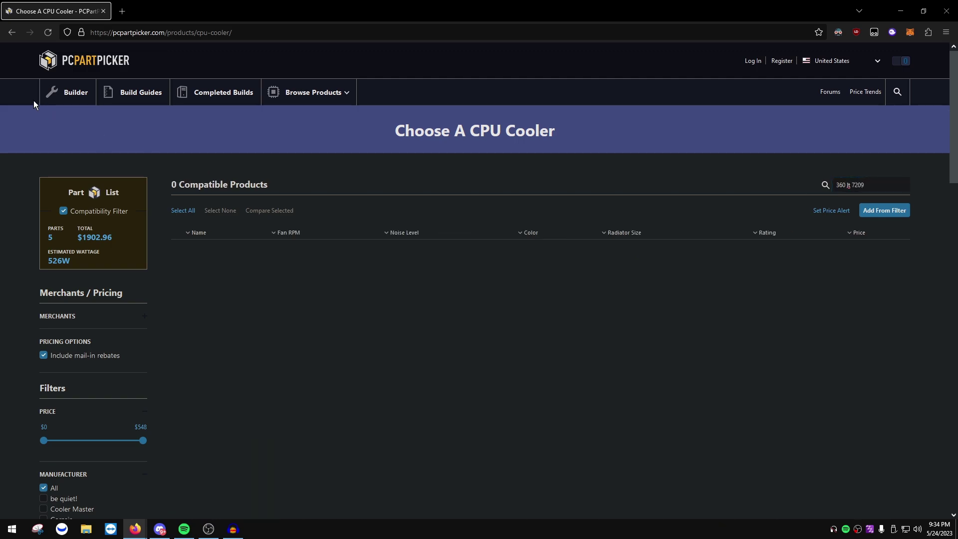
Return to the part list and review the components still selected
{"action": "left_click", "coordinate": [65, 94]}
{"action": "scroll", "coordinate": [385, 253], "scroll_direction": "down", "scroll_amount": 1}
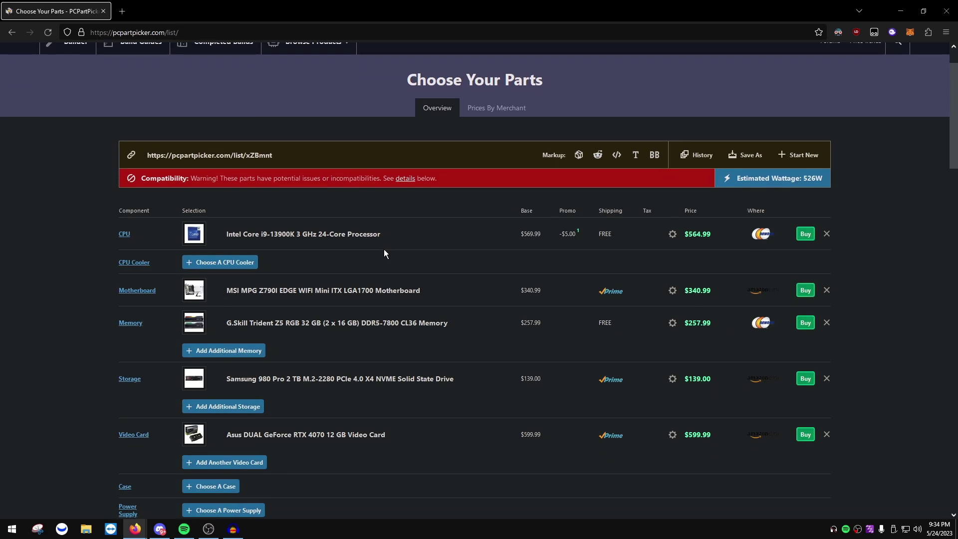
{"action": "scroll", "coordinate": [356, 292], "scroll_direction": "down", "scroll_amount": 2}
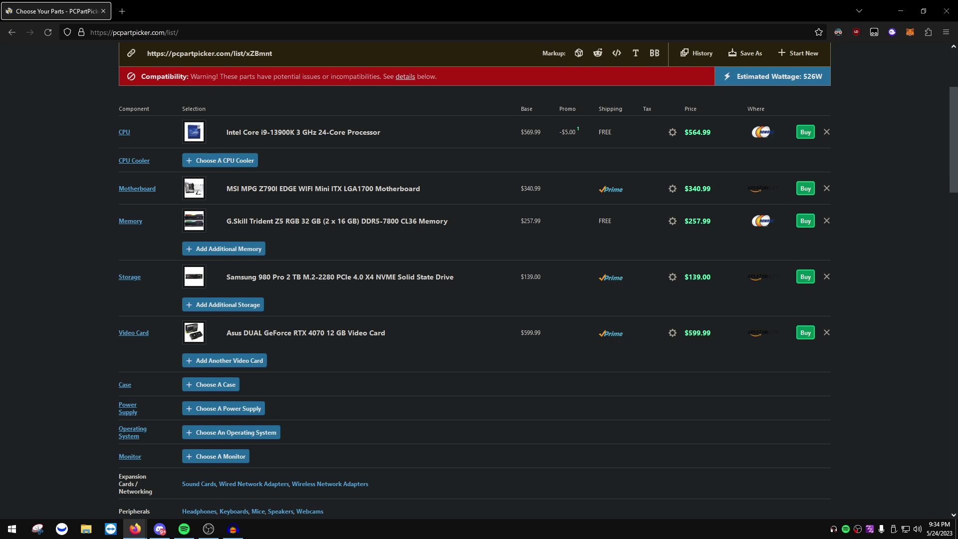
{"action": "left_click", "coordinate": [233, 530]}
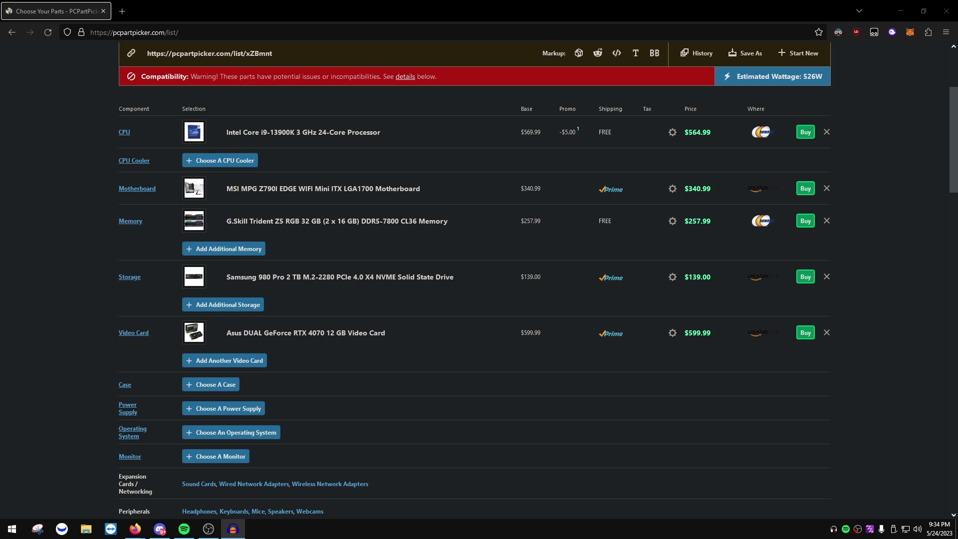
{"action": "left_click", "coordinate": [209, 529]}
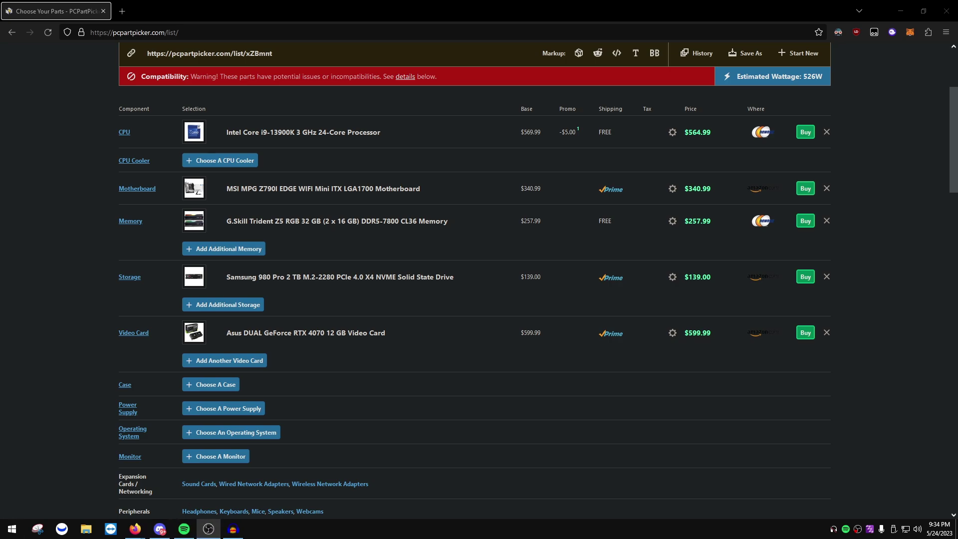
{"action": "key", "text": "alt+Tab"}
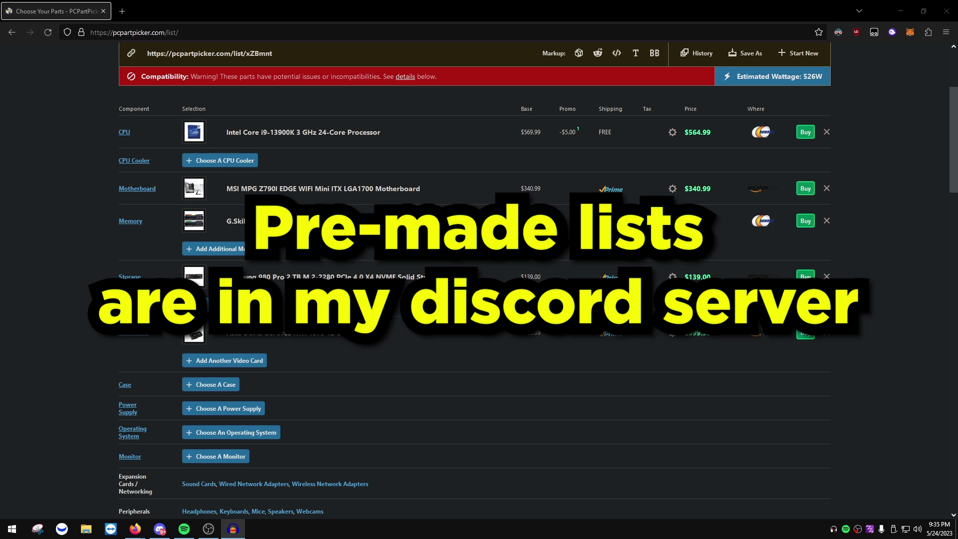
{"action": "left_click", "coordinate": [474, 409]}
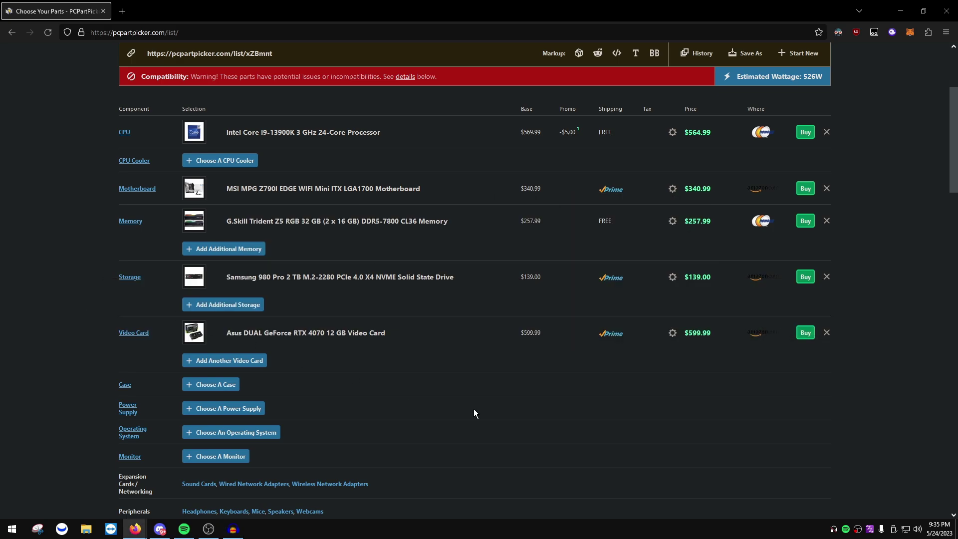
{"action": "scroll", "coordinate": [524, 410], "scroll_direction": "up", "scroll_amount": 2}
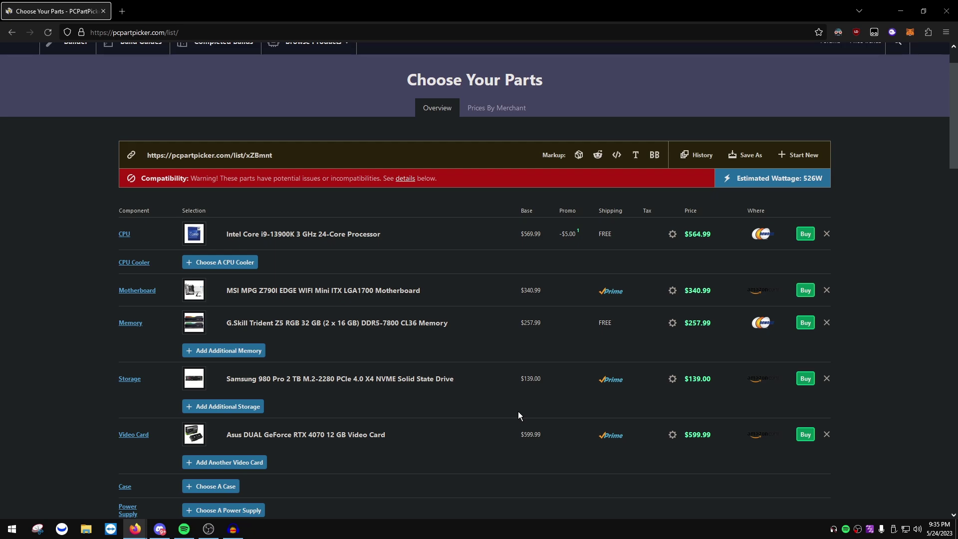
{"action": "key", "text": "ctrl+l"}
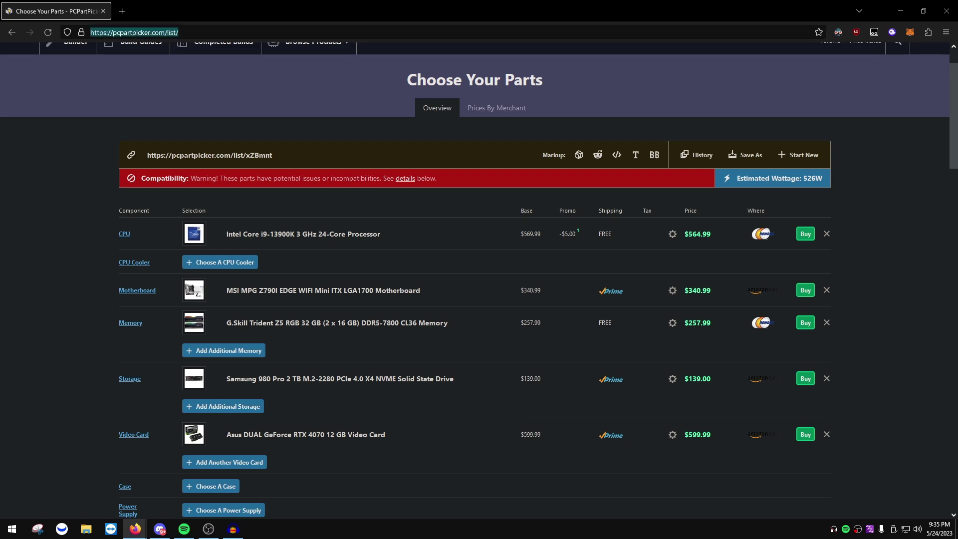
{"action": "type", "text": "https://nzxt.com/category/gaming-pcs/build"}
{"action": "key", "text": "Return"}
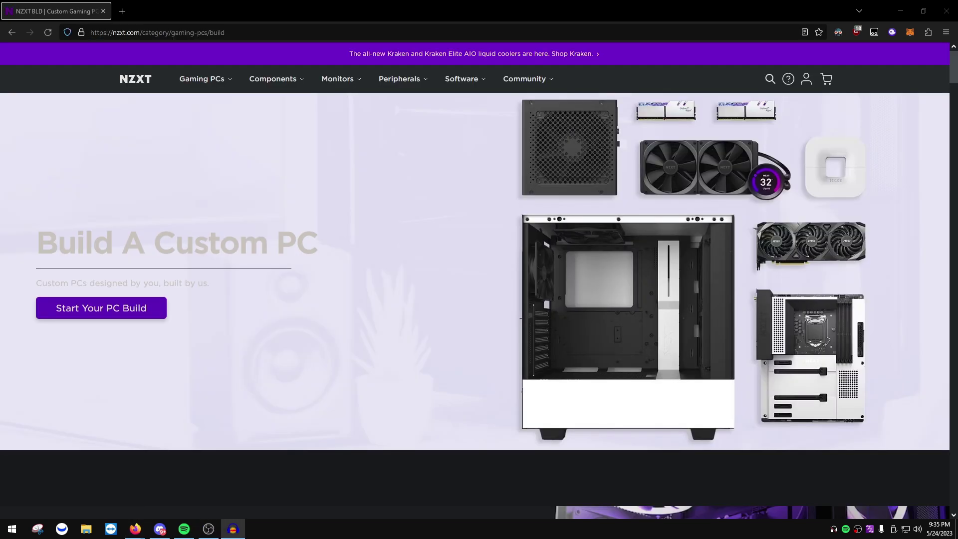
Start a custom PC build with the Intel chipset and a $3,000+ budget, and continue to the part selection
{"action": "left_click", "coordinate": [156, 313]}
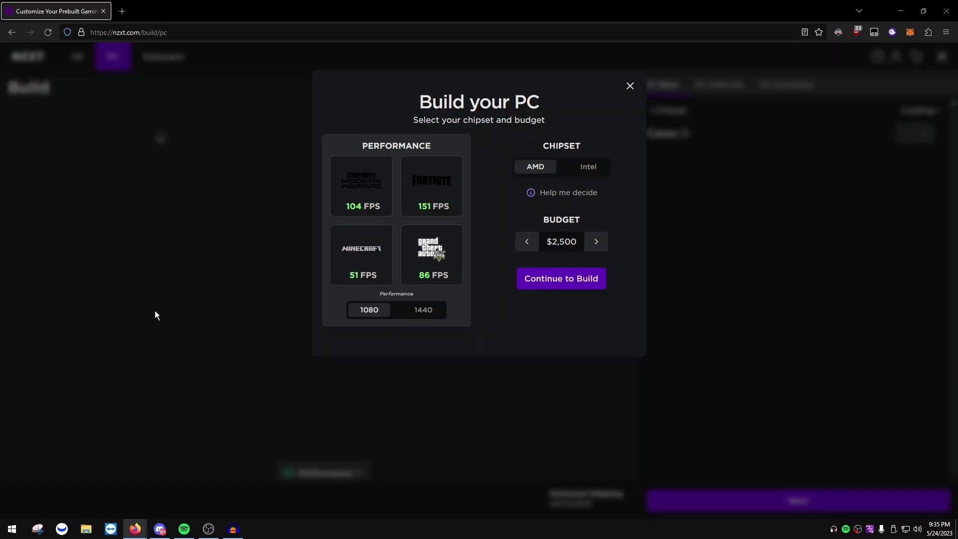
{"action": "left_click", "coordinate": [589, 169]}
{"action": "left_click", "coordinate": [552, 170]}
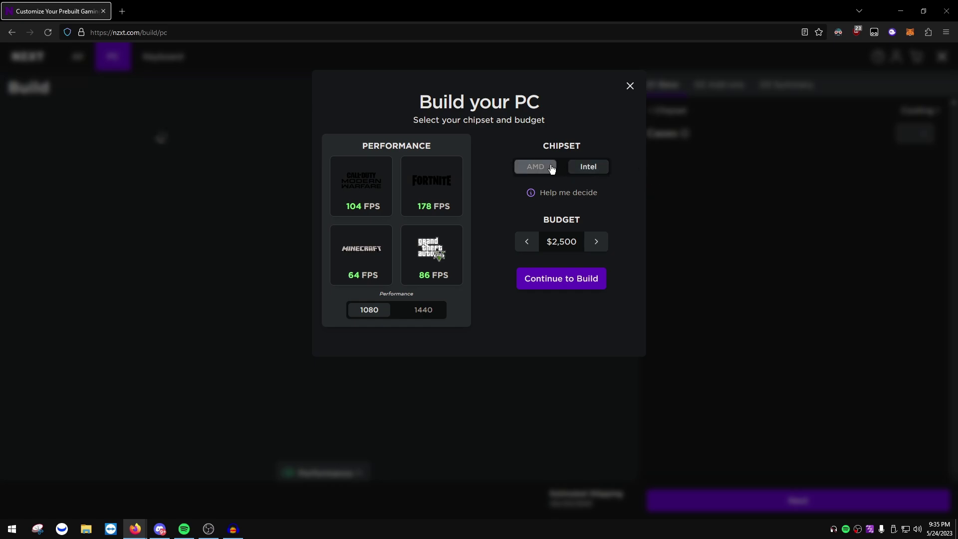
{"action": "left_click", "coordinate": [596, 245]}
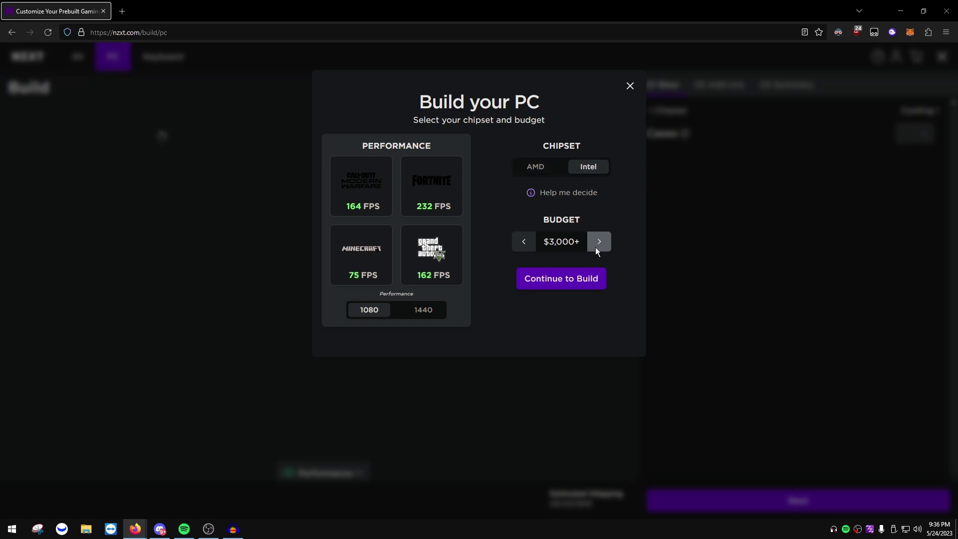
{"action": "left_click", "coordinate": [588, 284]}
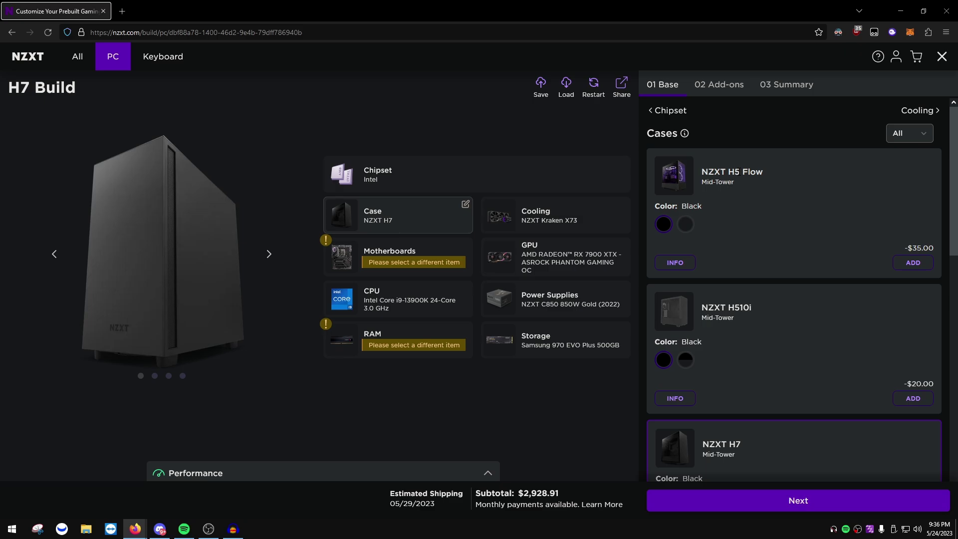
Change the case to the white NZXT H7 Flow and look through the available cooling options
{"action": "scroll", "coordinate": [801, 281], "scroll_direction": "down", "scroll_amount": 6}
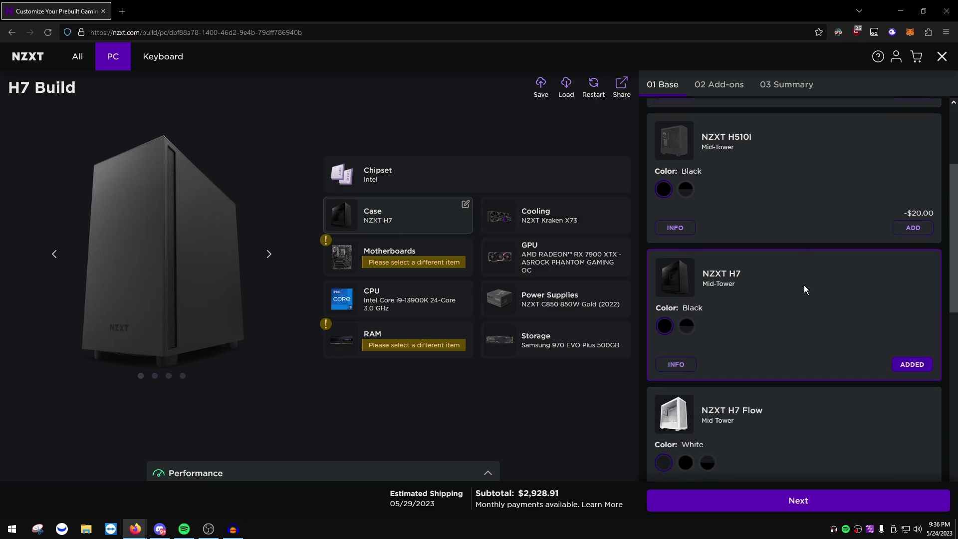
{"action": "left_click", "coordinate": [927, 377]}
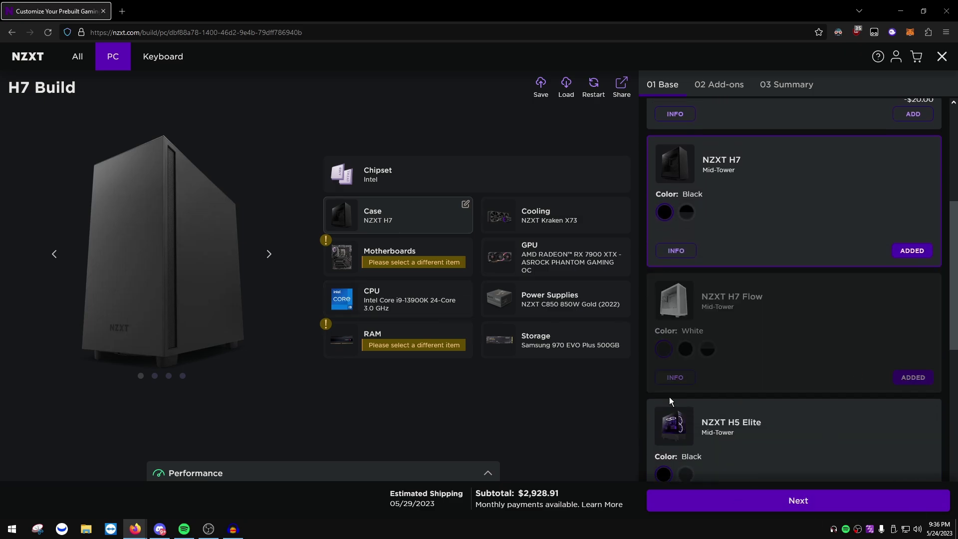
{"action": "scroll", "coordinate": [805, 403], "scroll_direction": "down", "scroll_amount": 2}
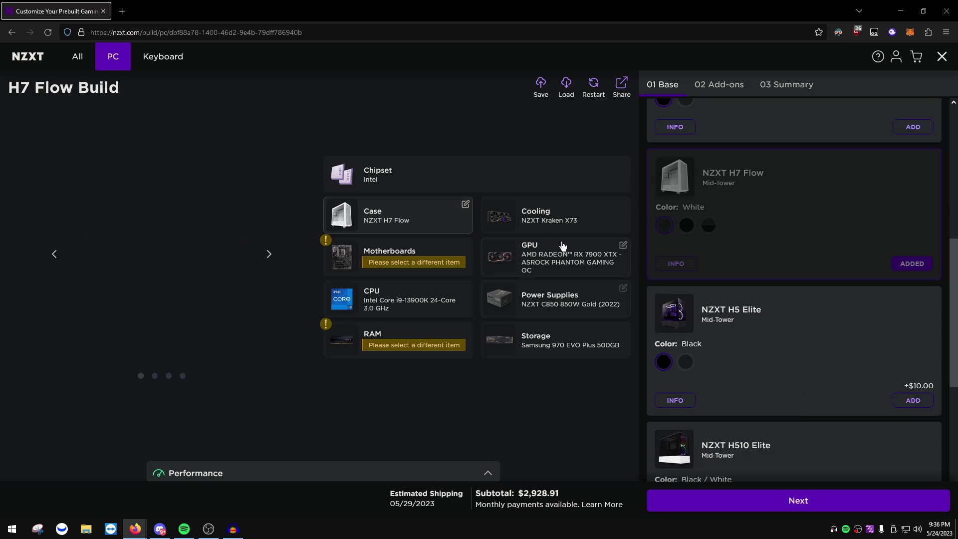
{"action": "scroll", "coordinate": [894, 366], "scroll_direction": "down", "scroll_amount": 6}
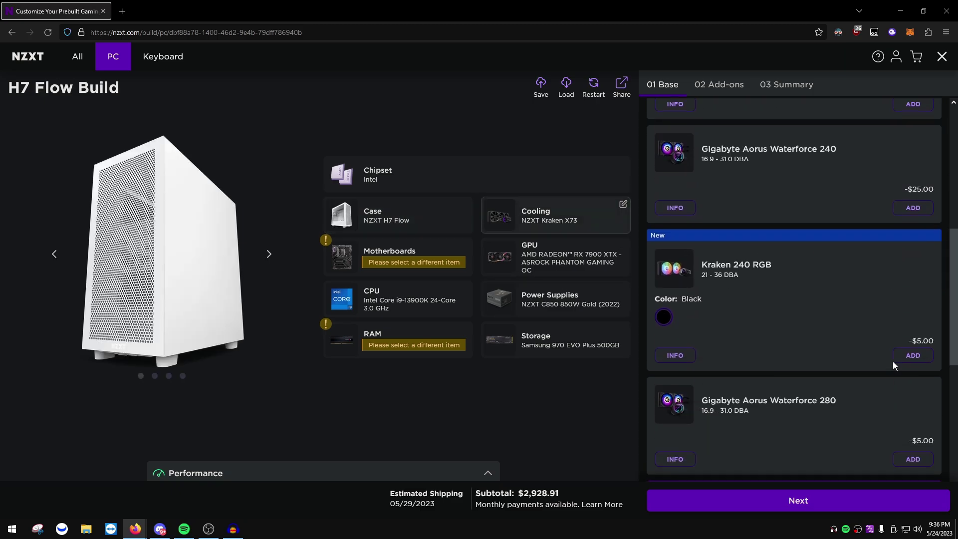
{"action": "scroll", "coordinate": [893, 367], "scroll_direction": "down", "scroll_amount": 10}
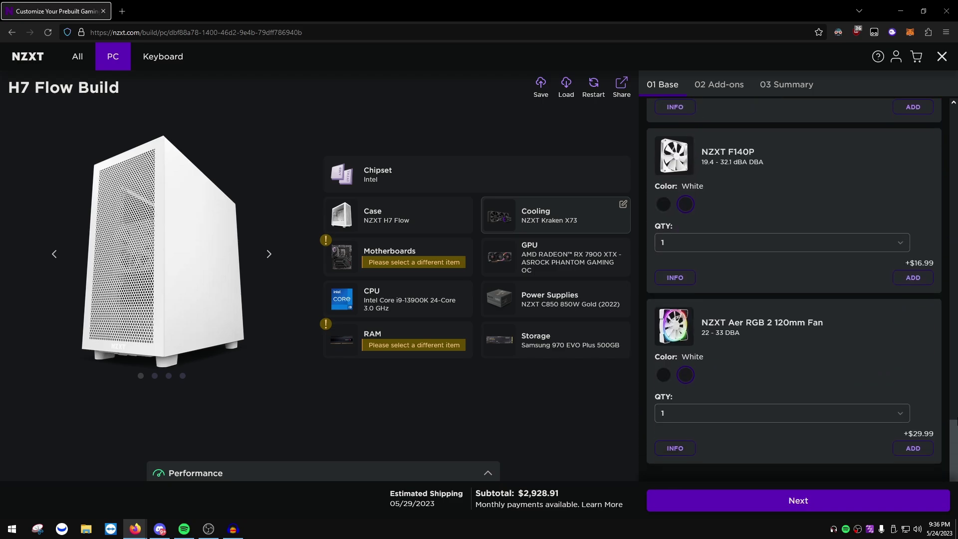
{"action": "scroll", "coordinate": [914, 263], "scroll_direction": "up", "scroll_amount": 9}
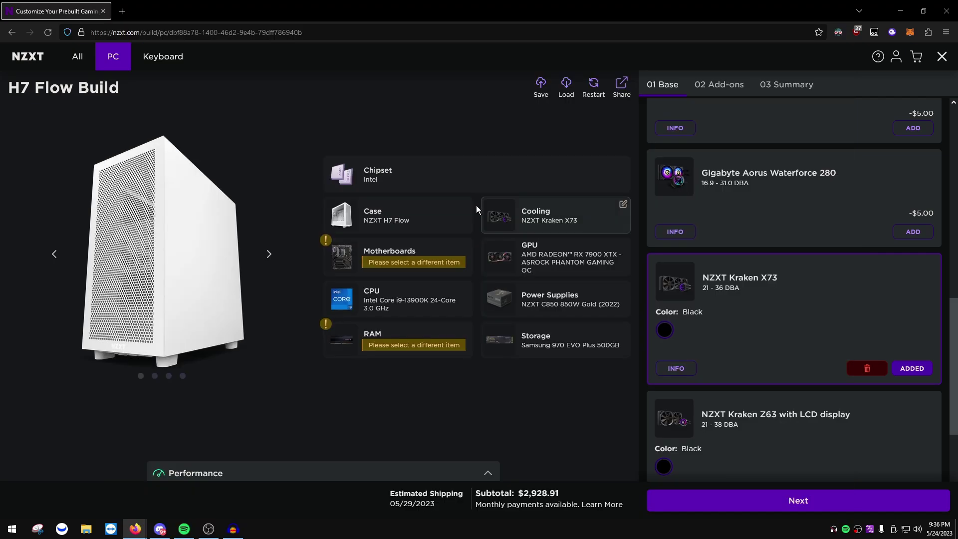
Select the ASUS ROG Strix Z790-E Gaming WIFI DDR5 motherboard and compare it with the other boards on offer
{"action": "left_click", "coordinate": [426, 261]}
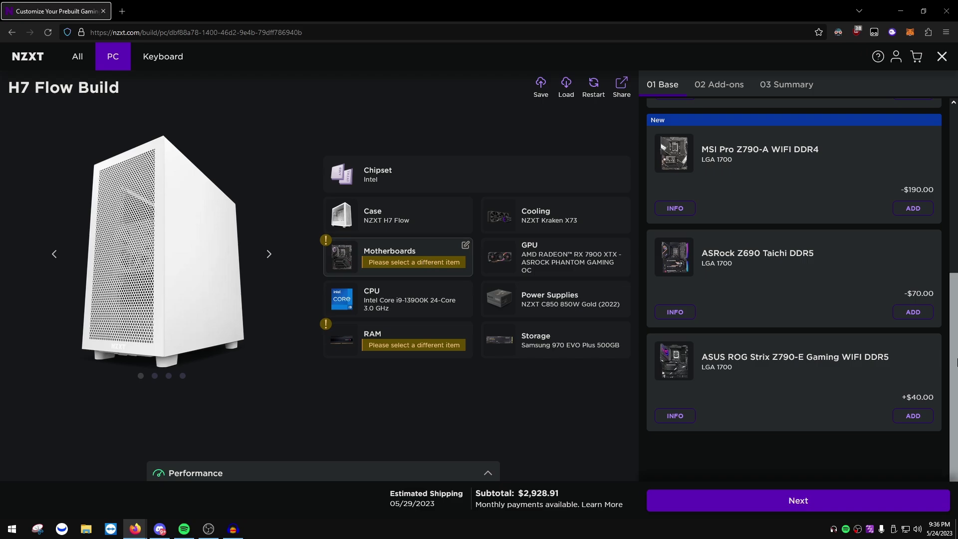
{"action": "mouse_move", "coordinate": [957, 363]}
{"action": "left_mouse_down"}
{"action": "mouse_move", "coordinate": [957, 266]}
{"action": "mouse_move", "coordinate": [957, 362]}
{"action": "left_mouse_up"}
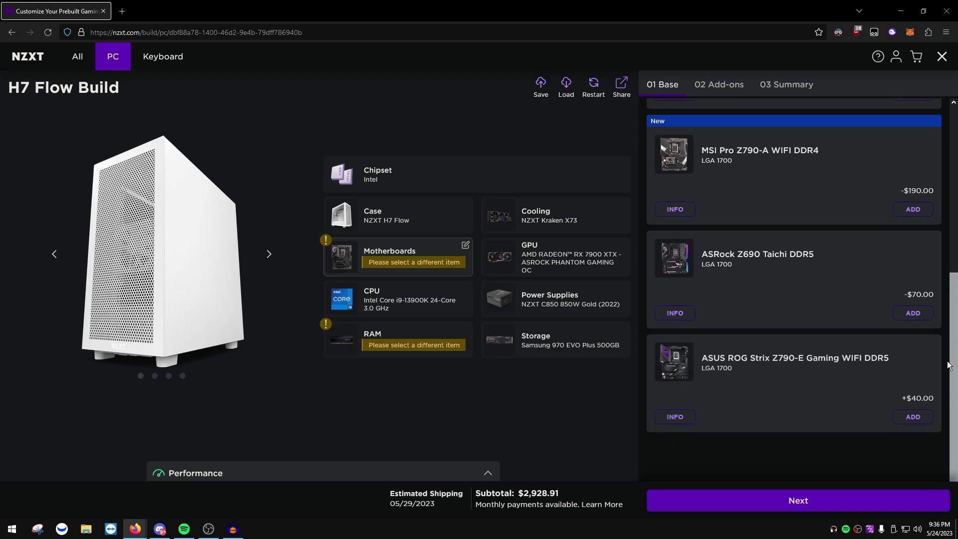
{"action": "left_click", "coordinate": [909, 419]}
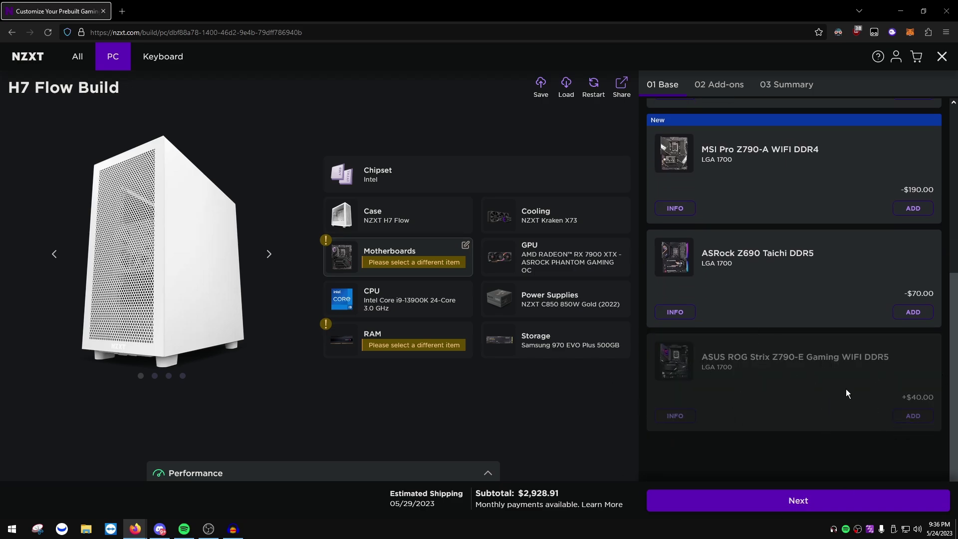
{"action": "scroll", "coordinate": [957, 279], "scroll_direction": "up", "scroll_amount": 3}
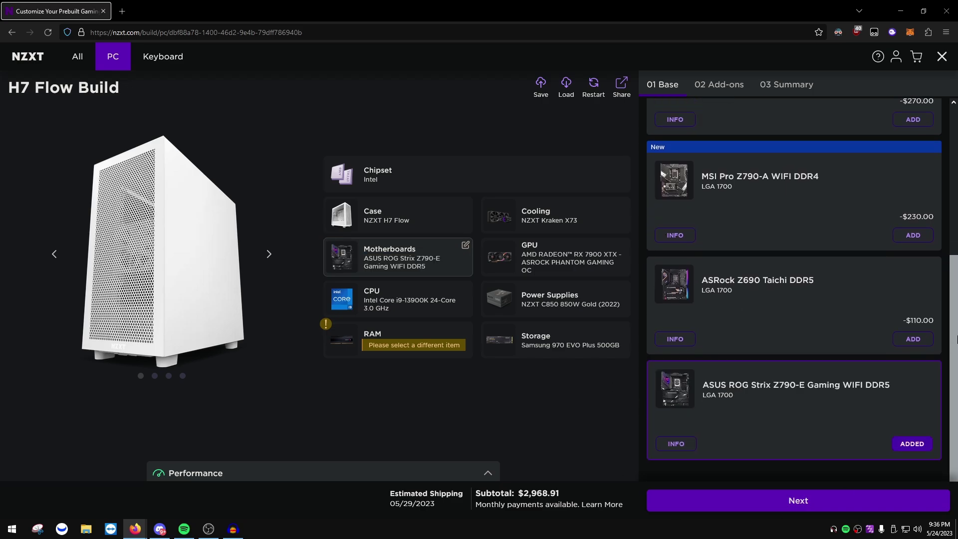
{"action": "scroll", "coordinate": [957, 279], "scroll_direction": "up", "scroll_amount": 3}
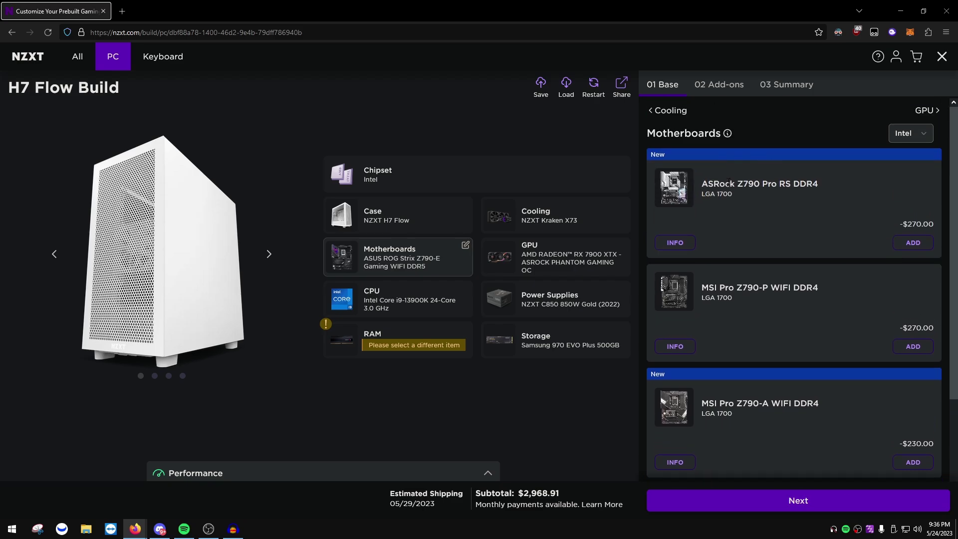
{"action": "scroll", "coordinate": [819, 265], "scroll_direction": "down", "scroll_amount": 1}
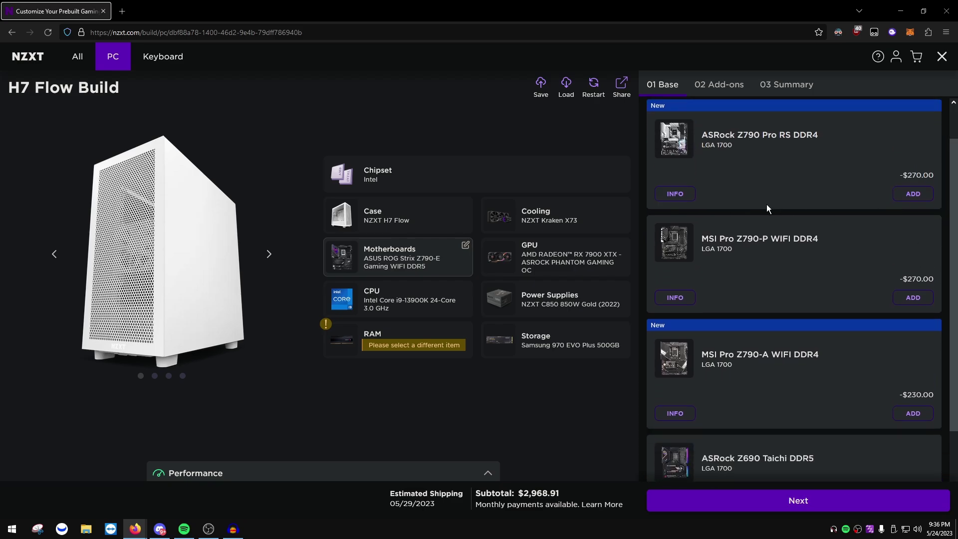
{"action": "left_click_drag", "start_coordinate": [760, 239], "coordinate": [771, 239]}
{"action": "left_click", "coordinate": [771, 239]}
Add the G.SKILL Trident Z5 RGB Black 32GB (2 x 16GB) DDR5 6000MHz CL36 memory kit to the build
{"action": "scroll", "coordinate": [828, 443], "scroll_direction": "down", "scroll_amount": 15}
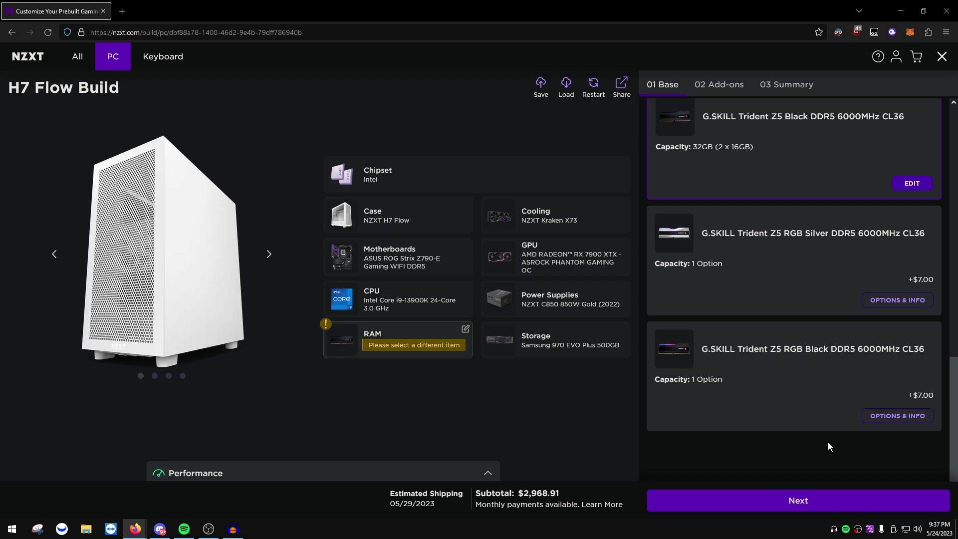
{"action": "left_click", "coordinate": [897, 418]}
{"action": "left_click", "coordinate": [554, 257]}
{"action": "left_click", "coordinate": [885, 417]}
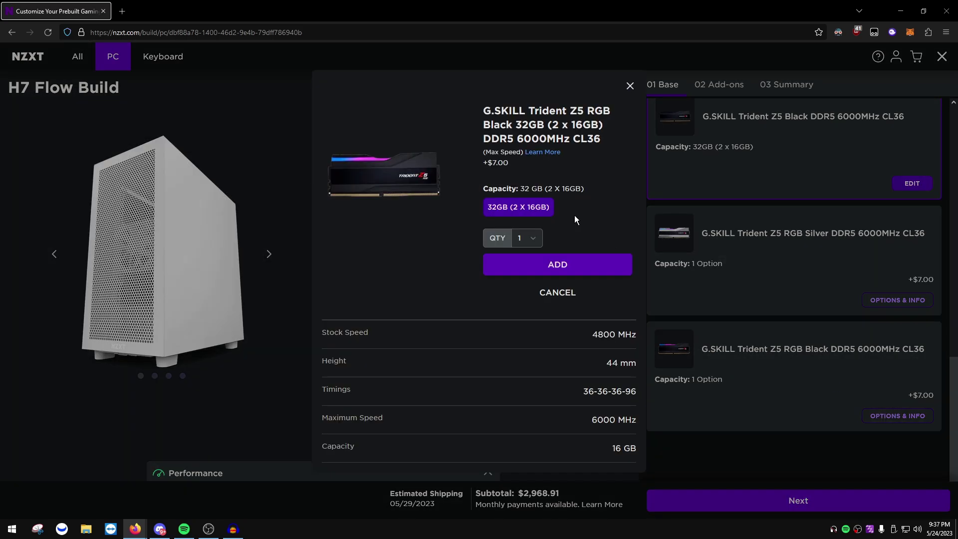
{"action": "left_click", "coordinate": [562, 265]}
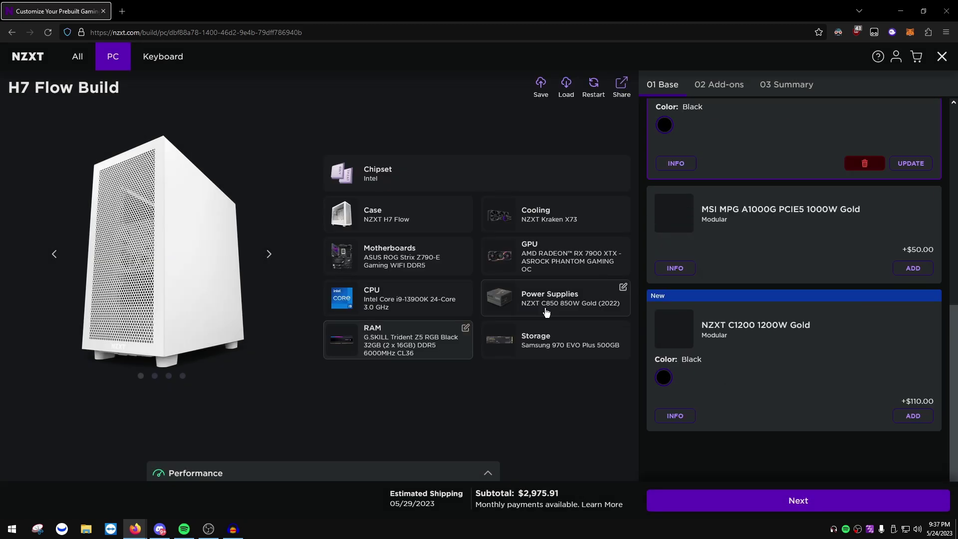
Compare the power supplies on offer with the selected NZXT C850 850W Gold
{"action": "scroll", "coordinate": [839, 357], "scroll_direction": "up", "scroll_amount": 3}
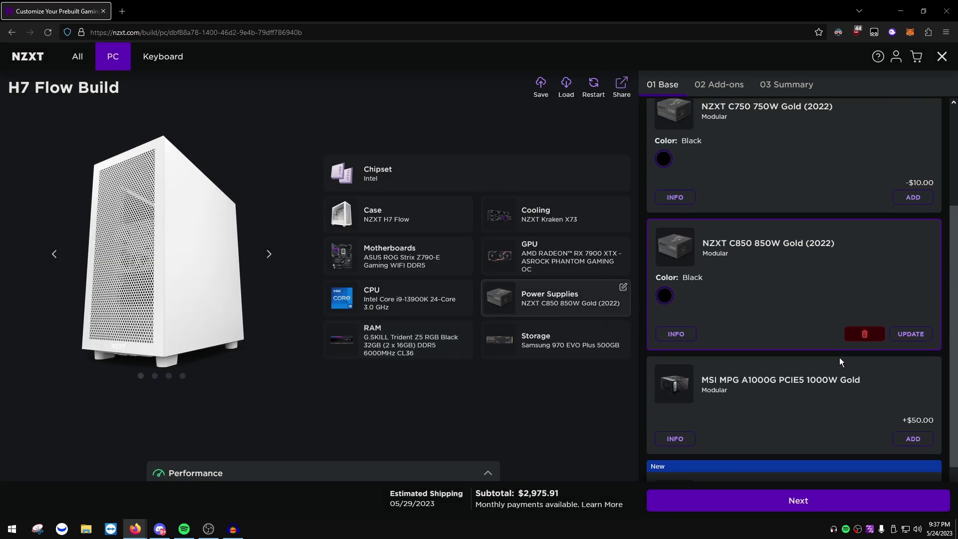
{"action": "scroll", "coordinate": [840, 358], "scroll_direction": "up", "scroll_amount": 3}
{"action": "scroll", "coordinate": [957, 367], "scroll_direction": "down", "scroll_amount": 3}
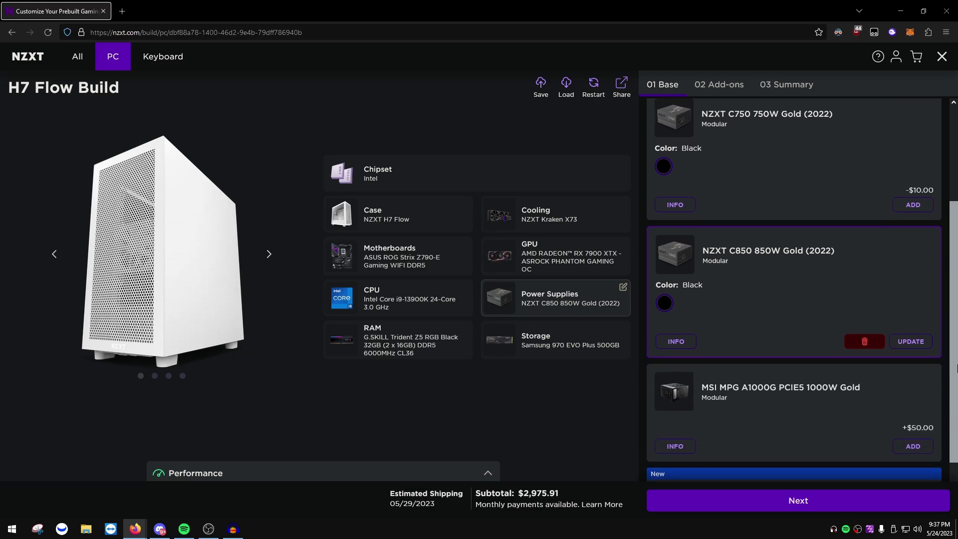
{"action": "left_click_drag", "start_coordinate": [957, 367], "coordinate": [957, 425]}
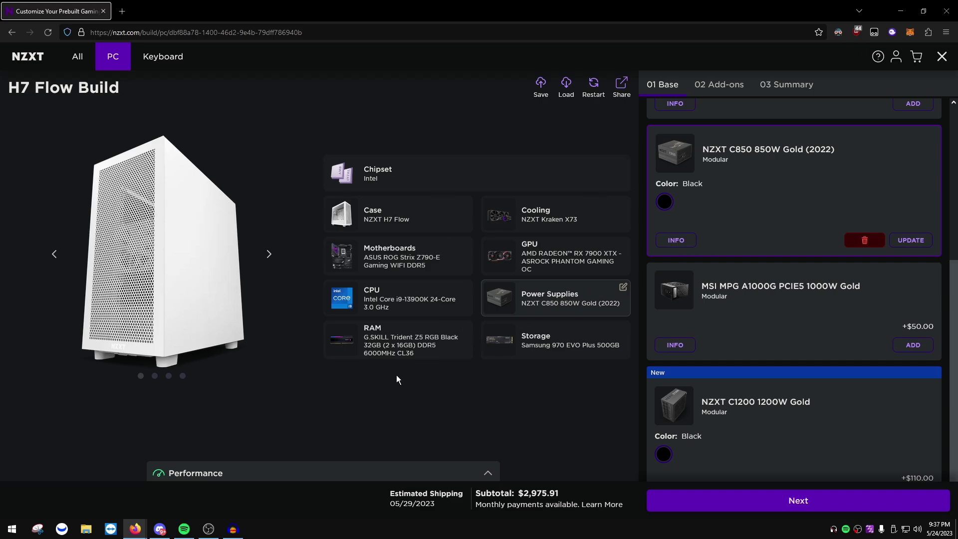
Compare the available graphics cards and switch the GPU to the ASUS GeForce RTX 4080 TUF Gaming 16G
{"action": "left_click", "coordinate": [549, 260]}
{"action": "left_click_drag", "start_coordinate": [957, 204], "coordinate": [957, 338]}
{"action": "scroll", "coordinate": [821, 429], "scroll_direction": "down", "scroll_amount": 3}
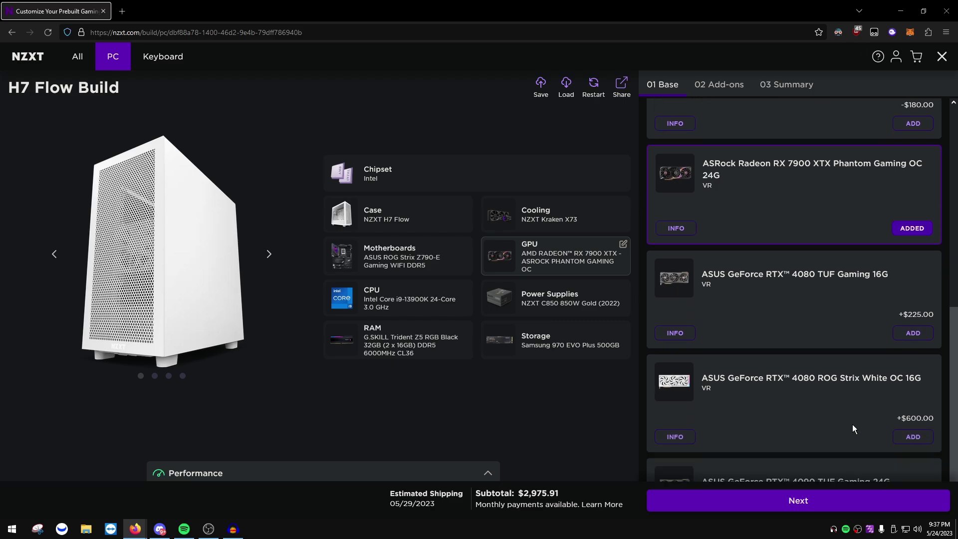
{"action": "scroll", "coordinate": [854, 424], "scroll_direction": "up", "scroll_amount": 2}
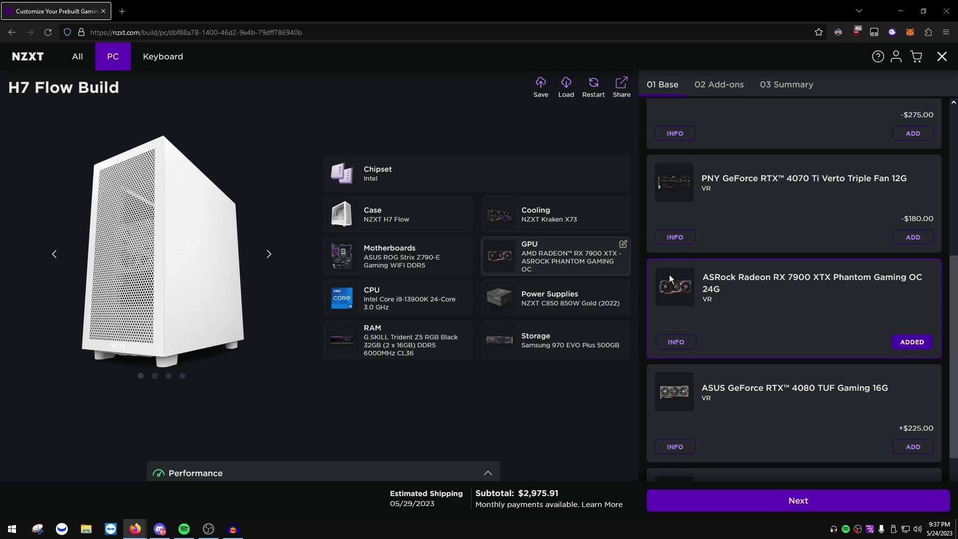
{"action": "left_click_drag", "start_coordinate": [956, 315], "coordinate": [957, 374]}
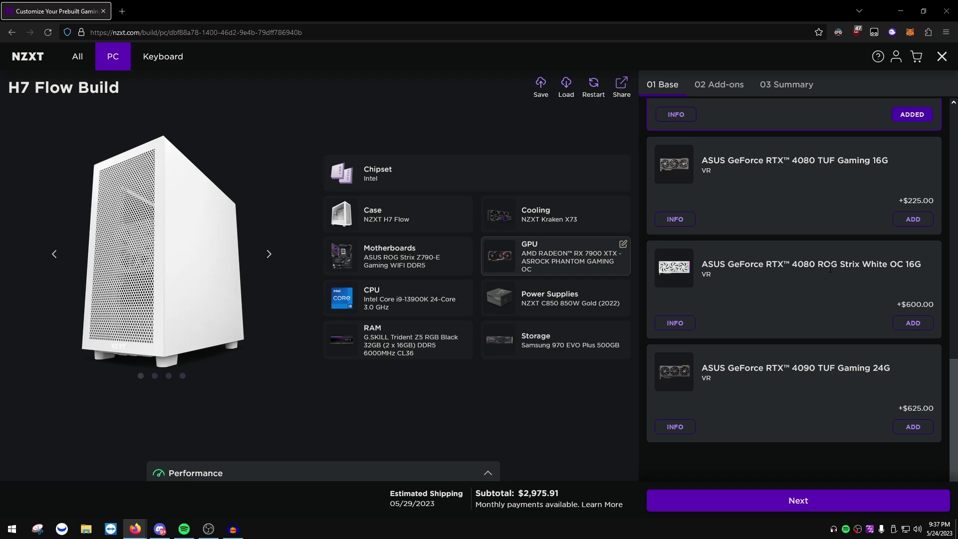
{"action": "scroll", "coordinate": [823, 268], "scroll_direction": "up", "scroll_amount": 3}
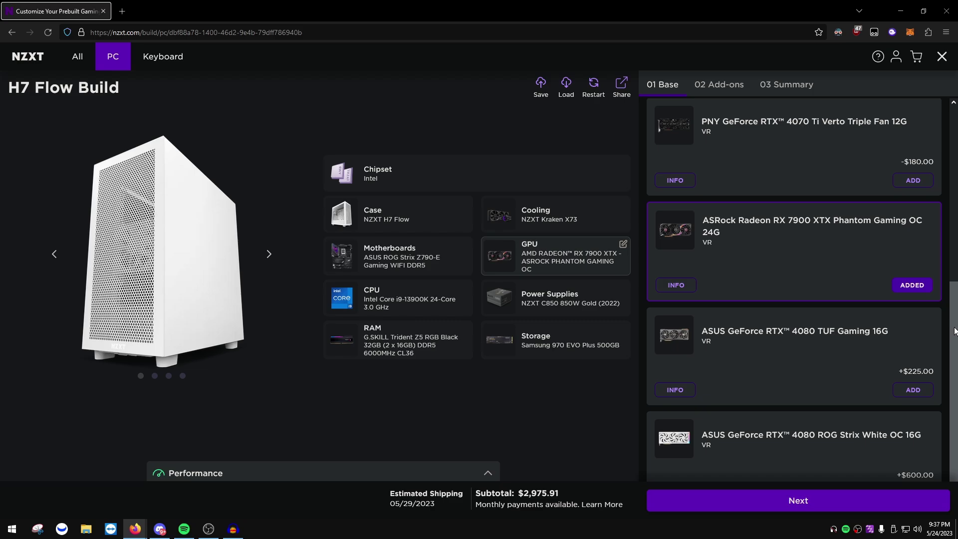
{"action": "left_click_drag", "start_coordinate": [956, 329], "coordinate": [957, 312]}
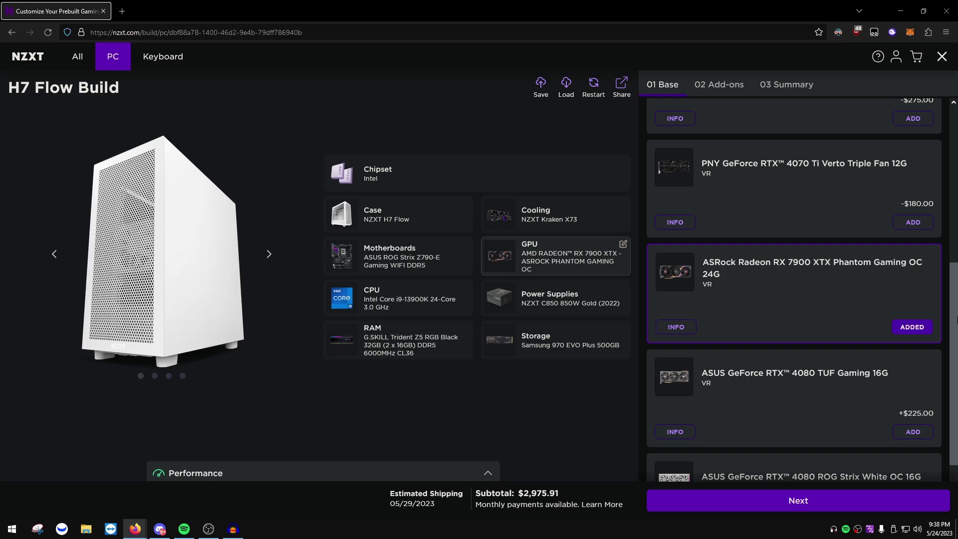
{"action": "scroll", "coordinate": [939, 243], "scroll_direction": "down", "scroll_amount": 4}
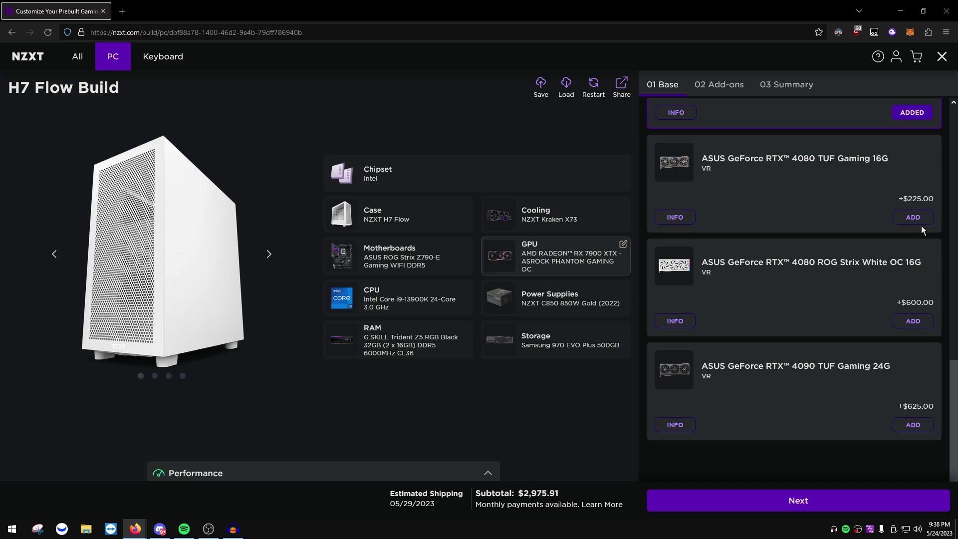
{"action": "left_click", "coordinate": [901, 218]}
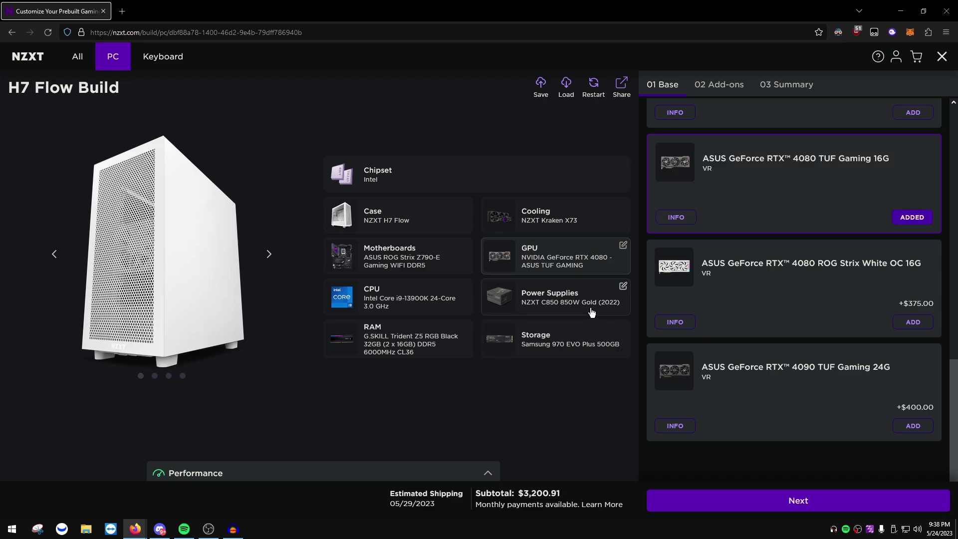
Replace the Samsung 970 EVO Plus 500GB storage with a 1TB Samsung 980 PRO and check the remaining drive options
{"action": "left_click", "coordinate": [564, 349]}
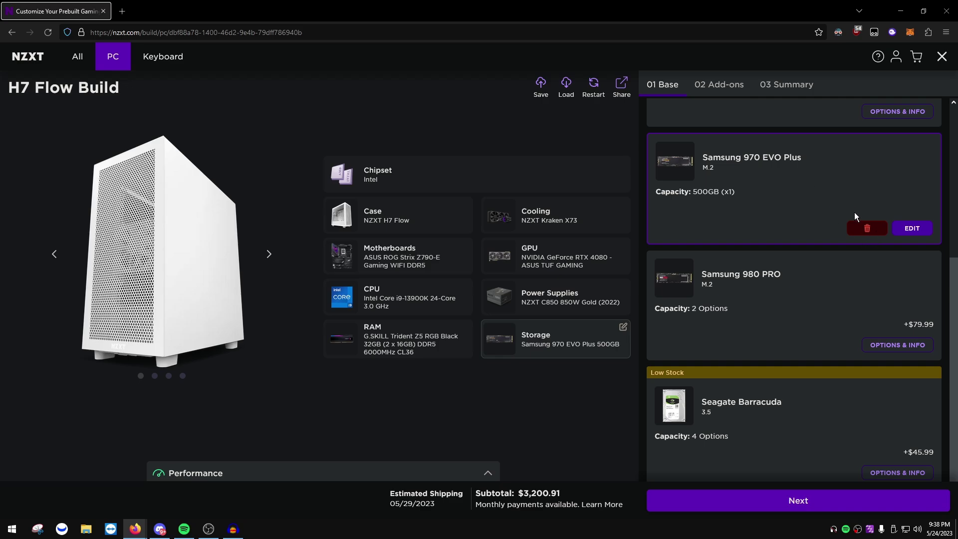
{"action": "left_click", "coordinate": [867, 231]}
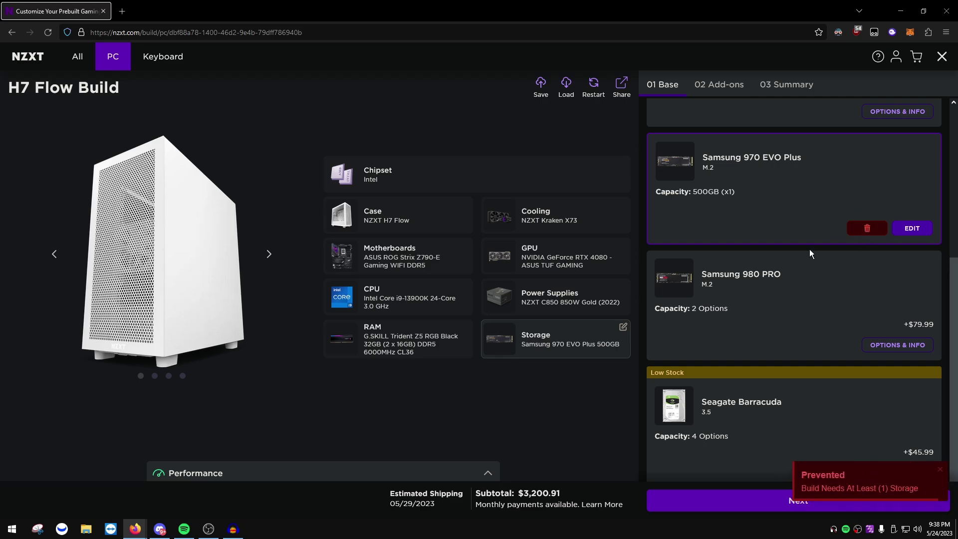
{"action": "left_click", "coordinate": [891, 344]}
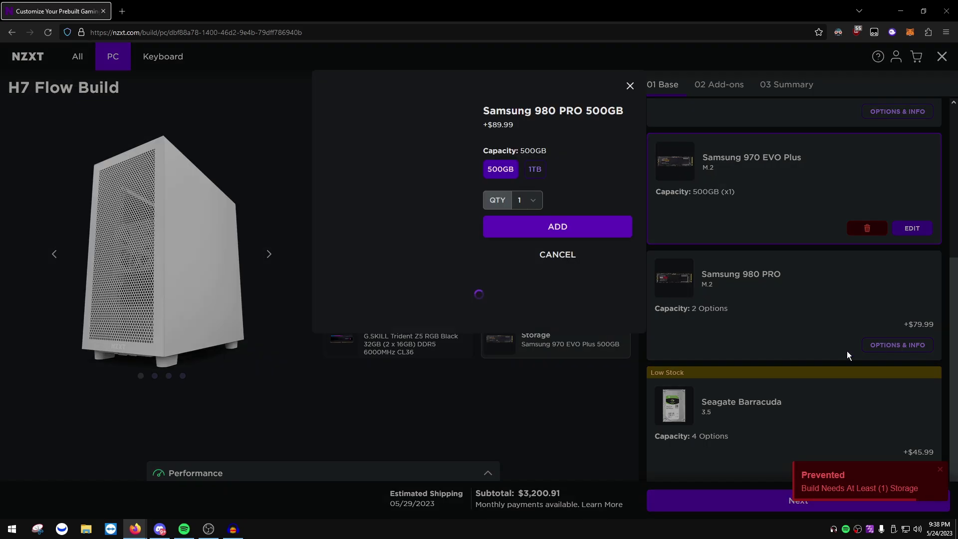
{"action": "left_click", "coordinate": [535, 170]}
{"action": "left_click", "coordinate": [595, 233]}
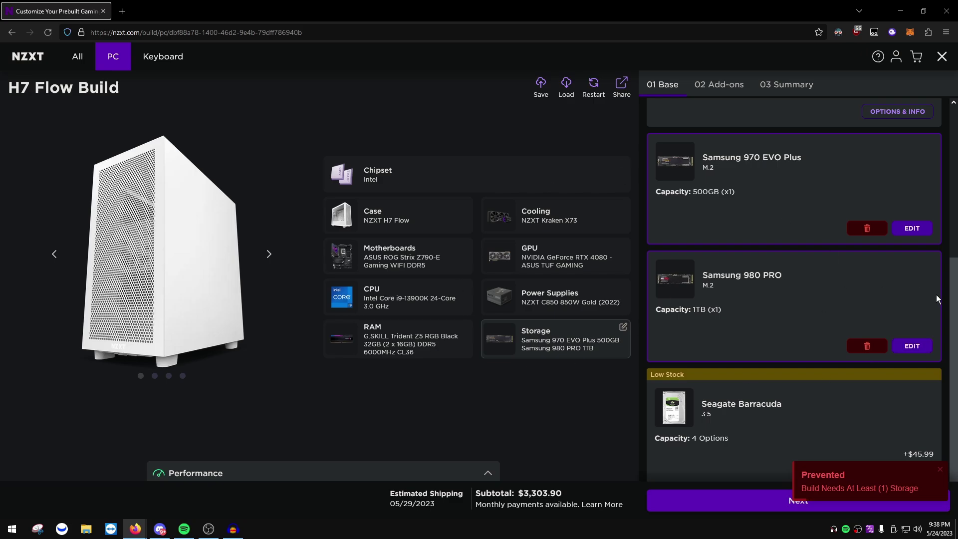
{"action": "left_click", "coordinate": [878, 234]}
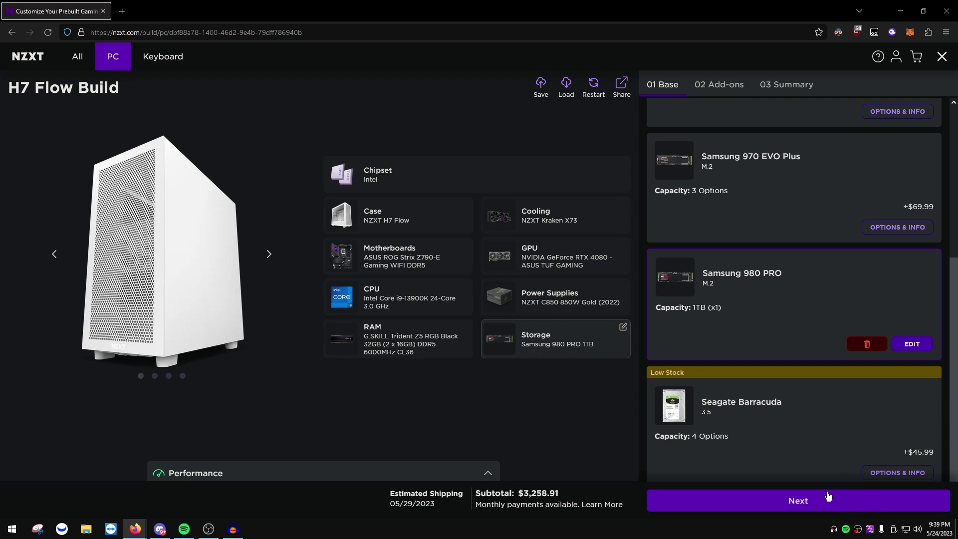
{"action": "scroll", "coordinate": [816, 427], "scroll_direction": "down", "scroll_amount": 1}
{"action": "scroll", "coordinate": [817, 427], "scroll_direction": "down", "scroll_amount": 2}
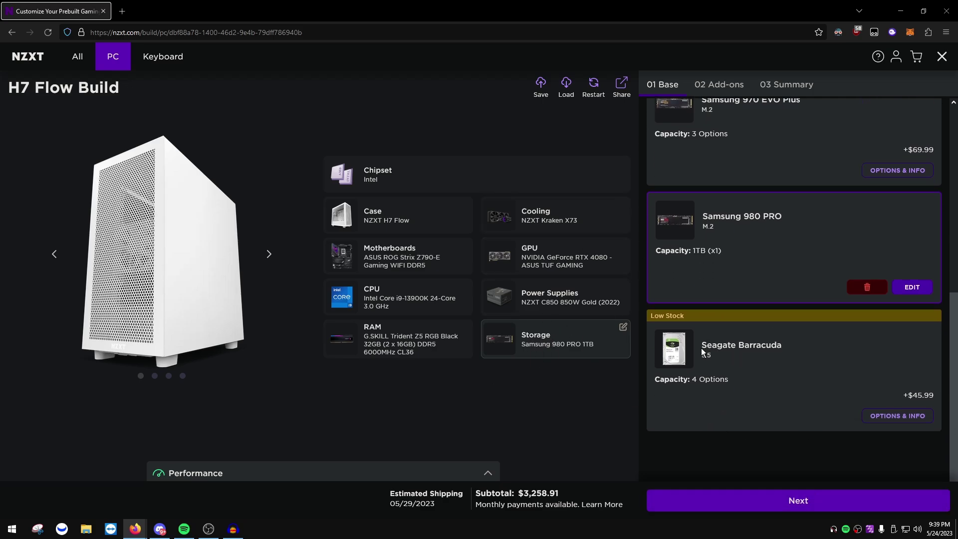
Examine the Seagate Barracuda listing and compare it with the other storage drives on offer
{"action": "left_click_drag", "start_coordinate": [701, 348], "coordinate": [788, 350]}
{"action": "left_click", "coordinate": [788, 350]}
{"action": "scroll", "coordinate": [781, 430], "scroll_direction": "up", "scroll_amount": 2}
{"action": "scroll", "coordinate": [762, 425], "scroll_direction": "down", "scroll_amount": 2}
{"action": "left_click_drag", "start_coordinate": [702, 349], "coordinate": [782, 349]}
{"action": "scroll", "coordinate": [769, 383], "scroll_direction": "up", "scroll_amount": 5}
{"action": "scroll", "coordinate": [786, 368], "scroll_direction": "down", "scroll_amount": 5}
{"action": "scroll", "coordinate": [786, 372], "scroll_direction": "up", "scroll_amount": 6}
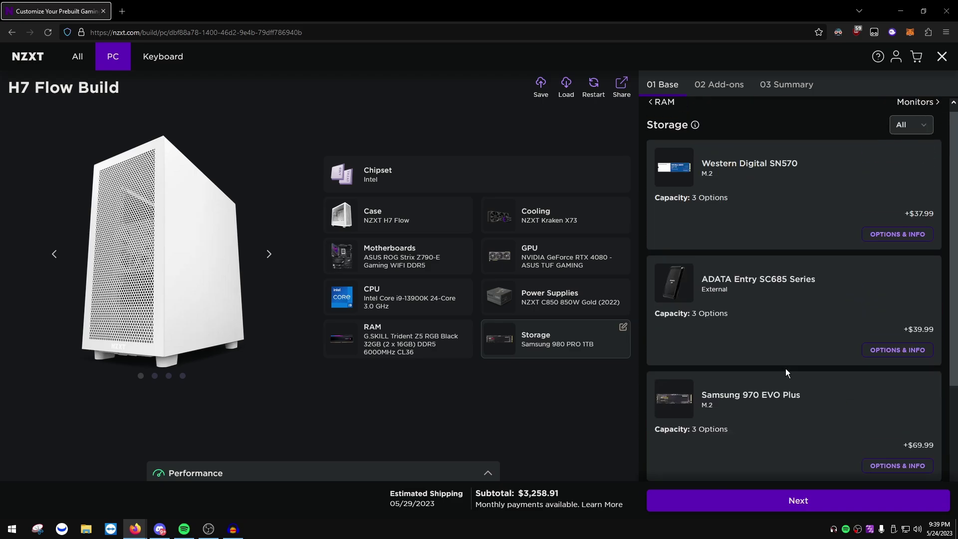
{"action": "scroll", "coordinate": [786, 368], "scroll_direction": "down", "scroll_amount": 6}
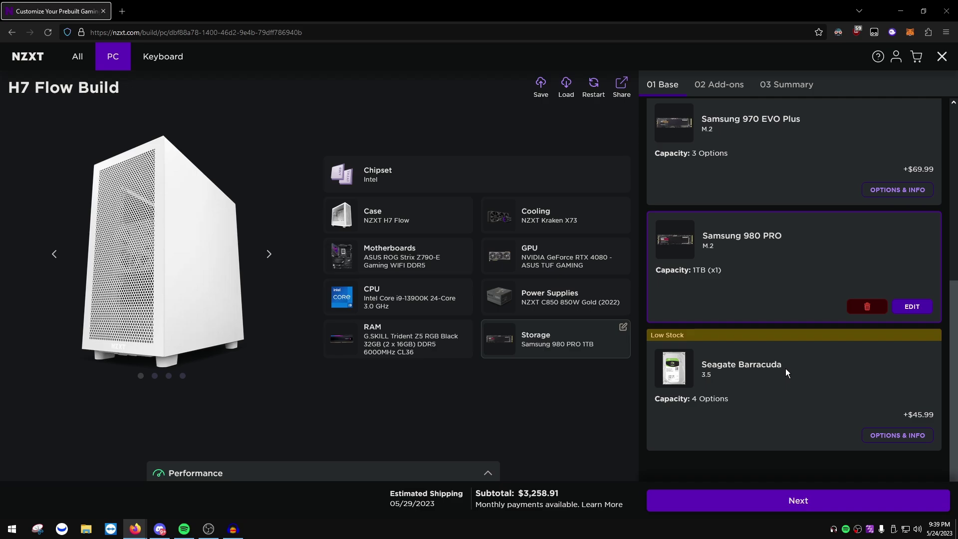
Continue to the build's add-ons and switch the operating system to Windows 11 Home
{"action": "left_click", "coordinate": [804, 497]}
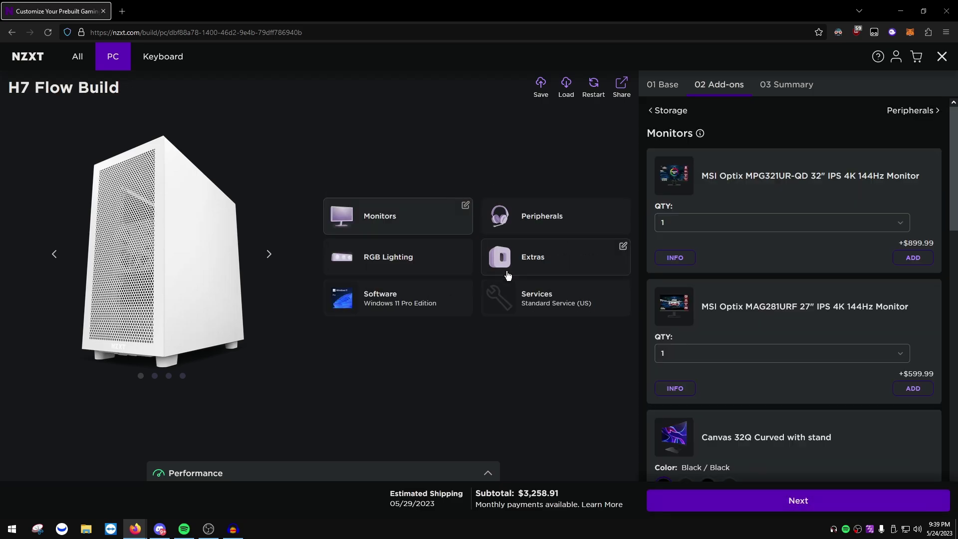
{"action": "left_click", "coordinate": [429, 297]}
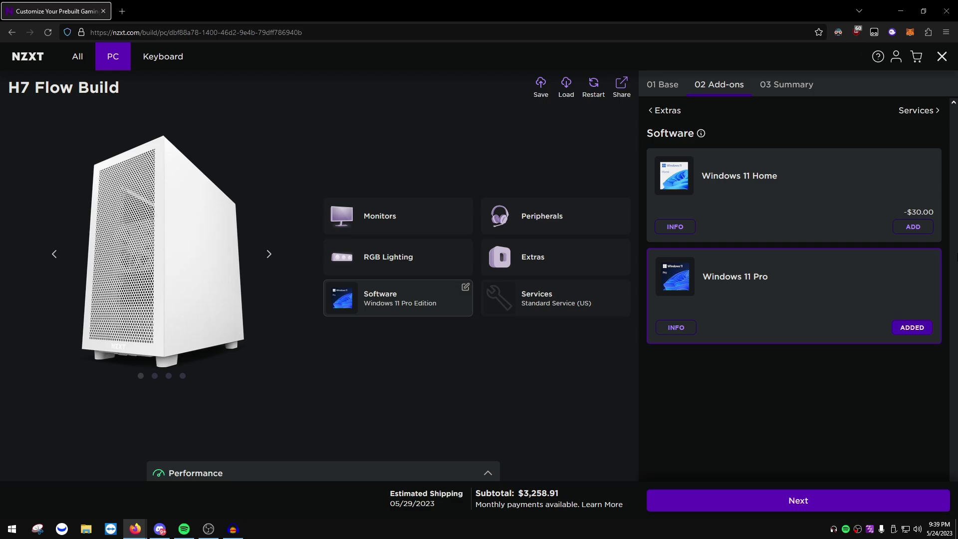
{"action": "left_click_drag", "start_coordinate": [718, 176], "coordinate": [817, 188]}
{"action": "left_click", "coordinate": [923, 227]}
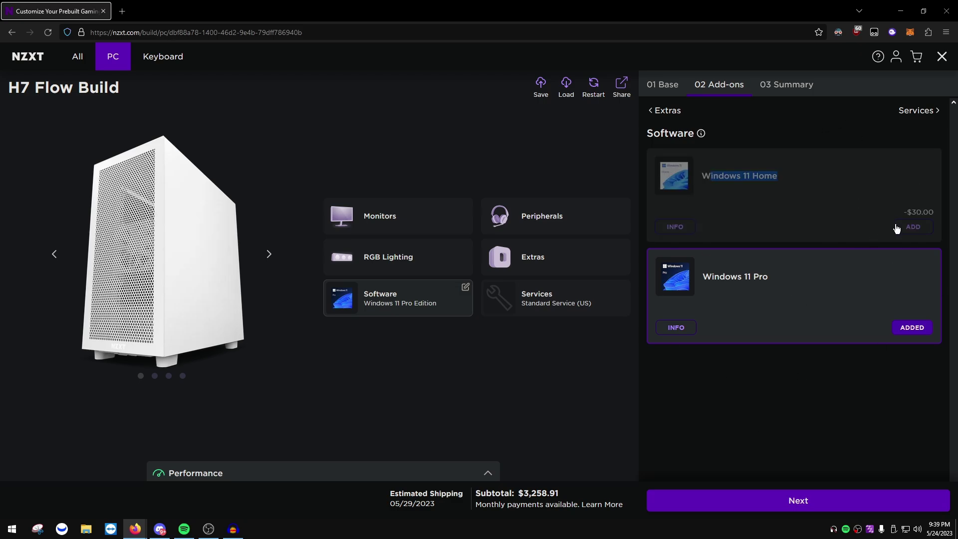
{"action": "left_click", "coordinate": [757, 381]}
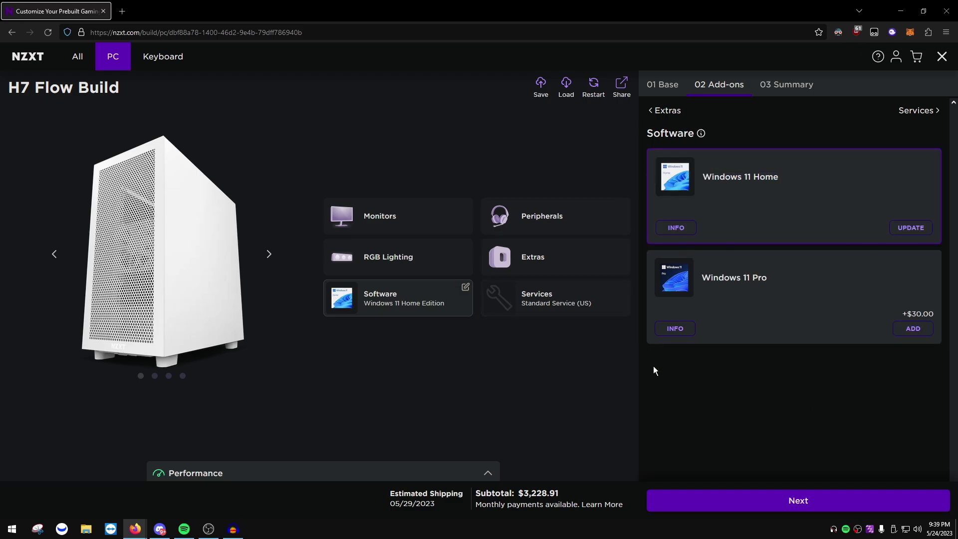
Check the available build services, and review the itemized part prices in the build summary
{"action": "left_click", "coordinate": [587, 314]}
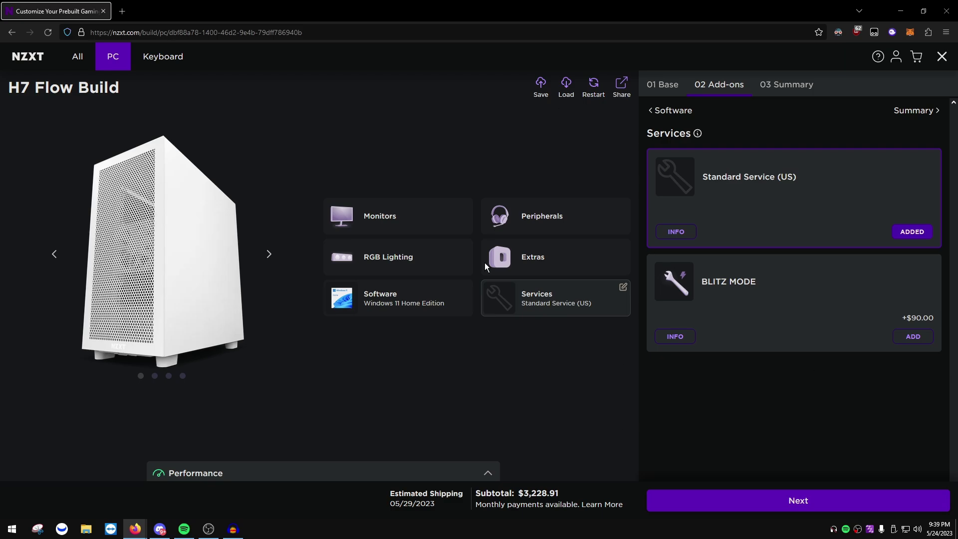
{"action": "left_click", "coordinate": [848, 500]}
{"action": "scroll", "coordinate": [934, 472], "scroll_direction": "down", "scroll_amount": 3}
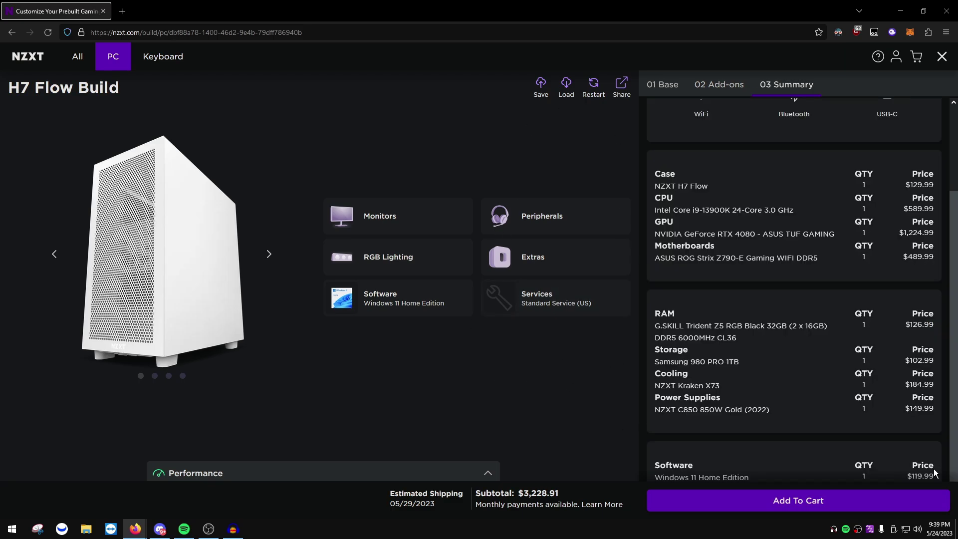